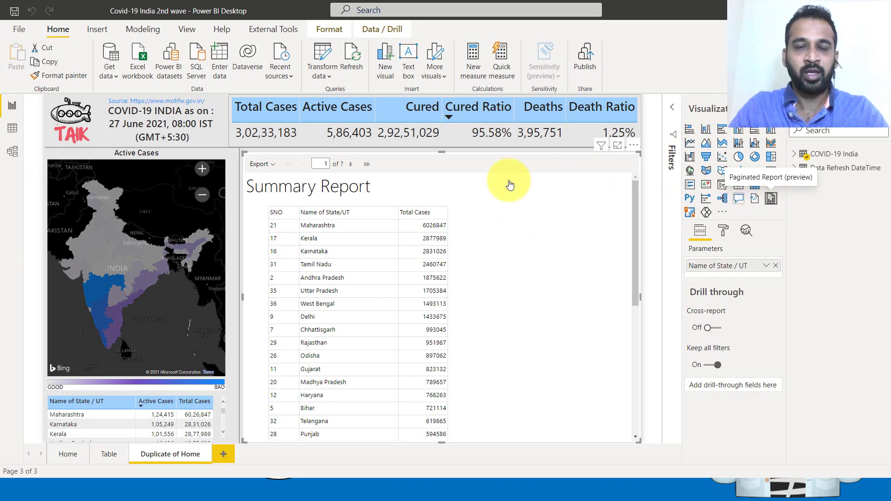
- Review the Summary Report visual's total cases by state, then bring up the Insert commands
left_click(105, 30)
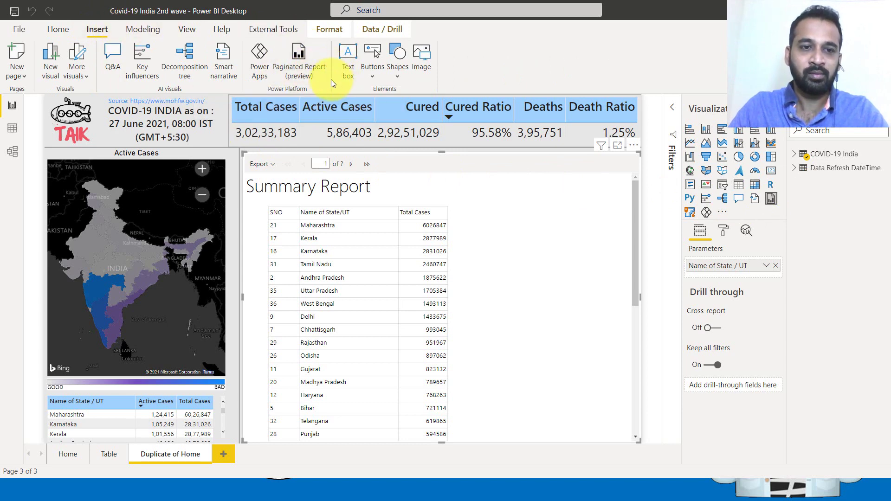
mouse_move(136, 417)
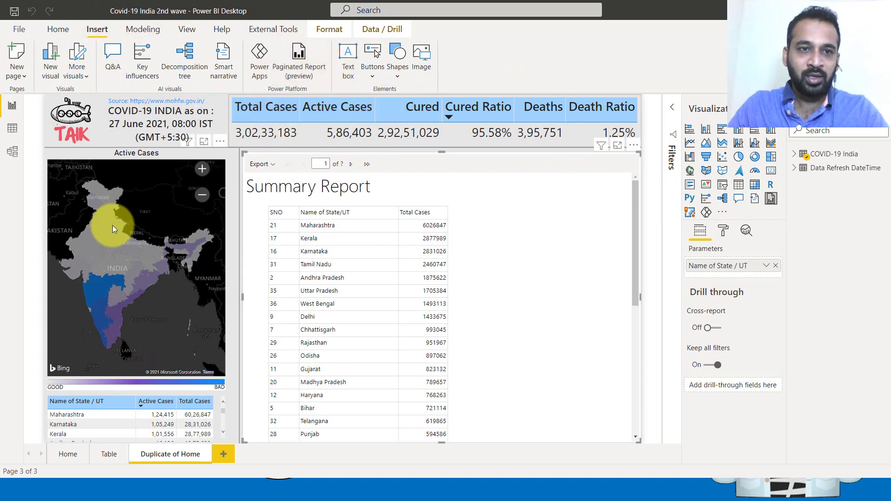
mouse_move(89, 417)
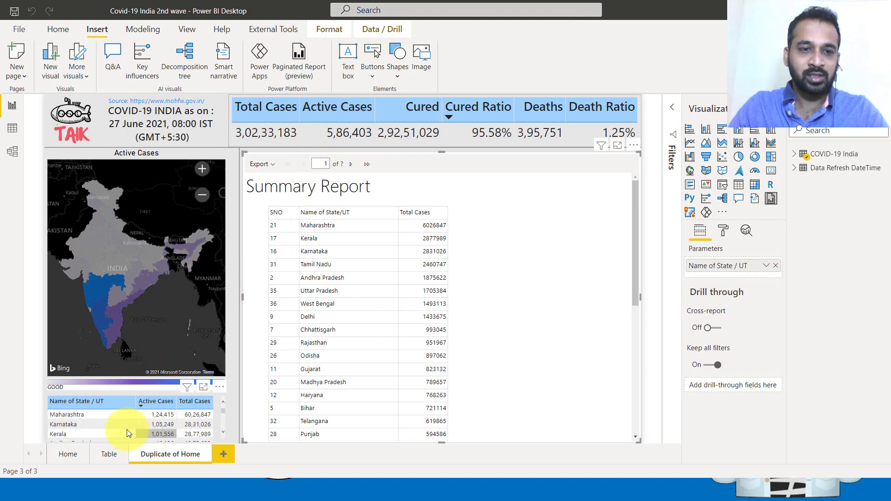
- Filter the page and Summary Report to Maharashtra (6026847 cases) and list its export formats
left_click(89, 417)
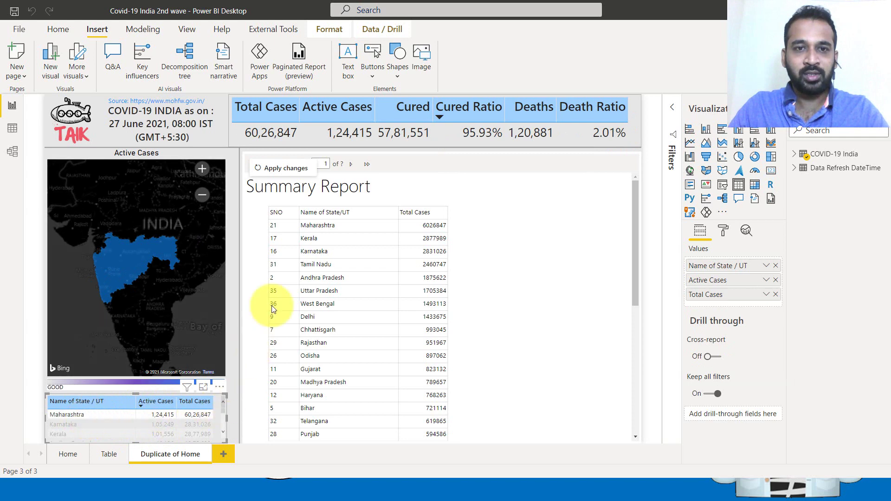
left_click(287, 169)
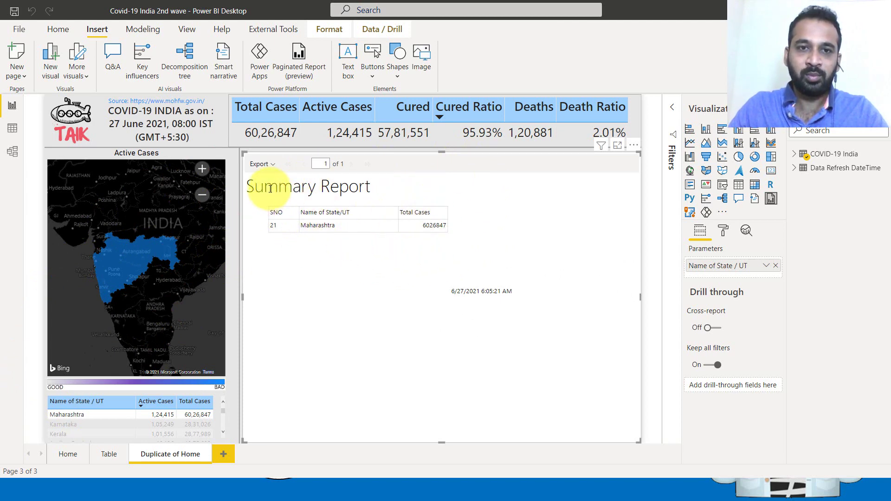
left_click(261, 163)
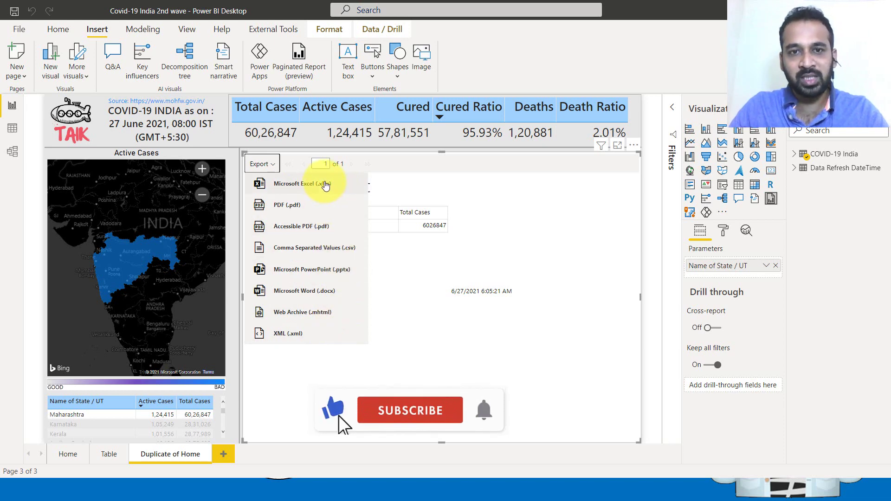
- Dismiss the export list and deselect Maharashtra to restore national totals of 3,02,33,183 cases
left_click(397, 164)
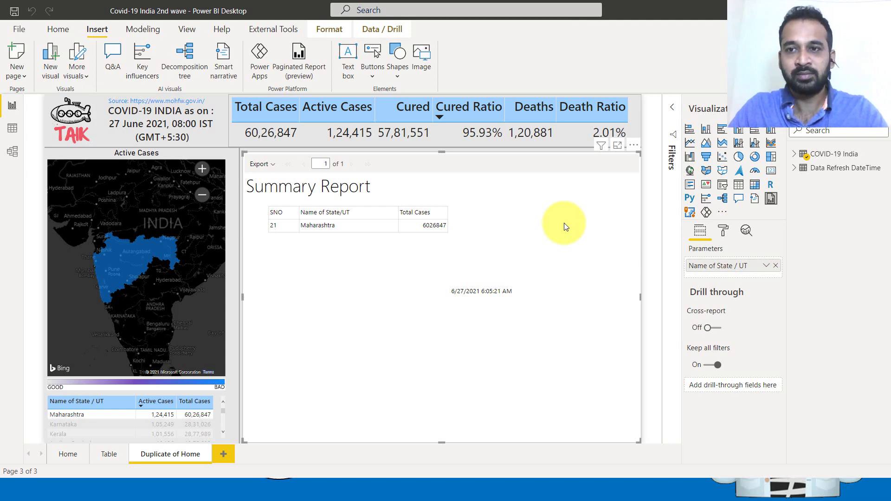
right_click(75, 415)
left_click(75, 415)
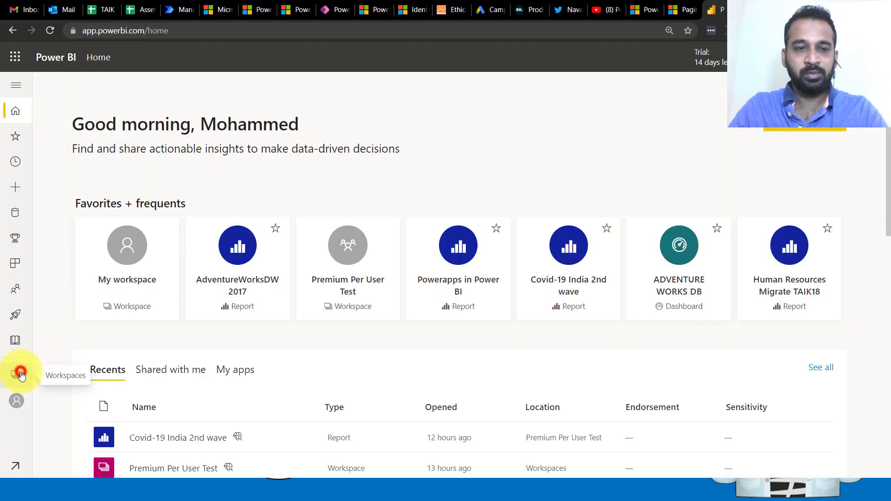
- Go to the Premium Per User Test workspace and show its download options, including Paginated Report Builder
left_click(21, 375)
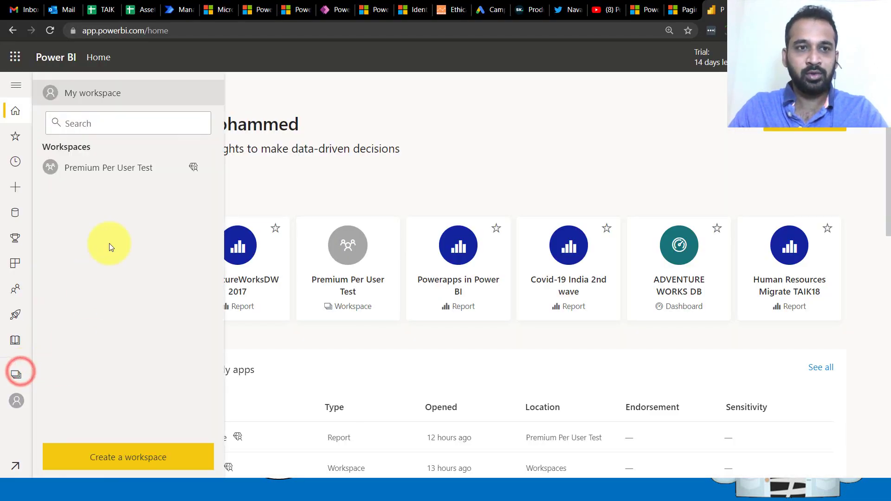
left_click(139, 173)
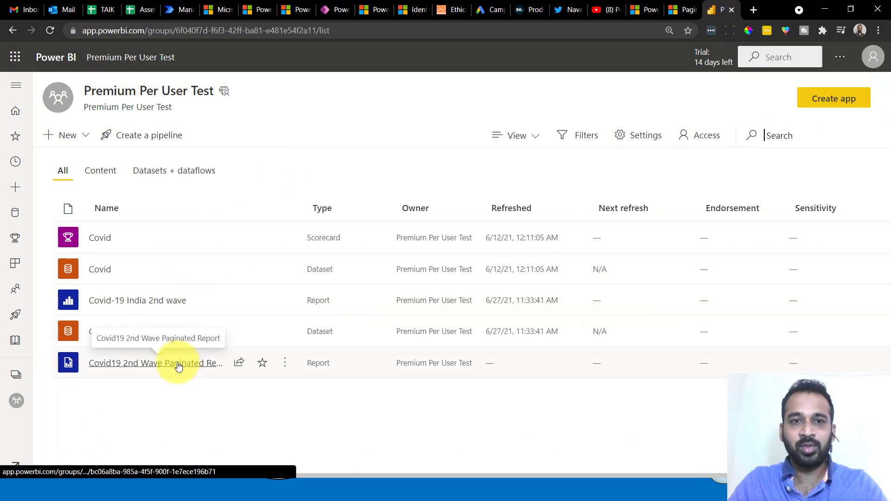
left_click(838, 58)
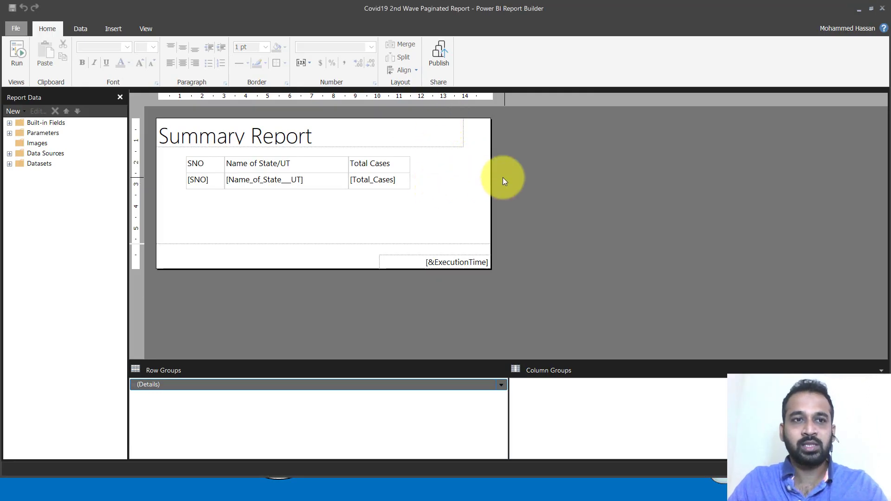
- Expand Data Sources and choose Add Power BI Dataset Connection from its context menu
left_click(9, 153)
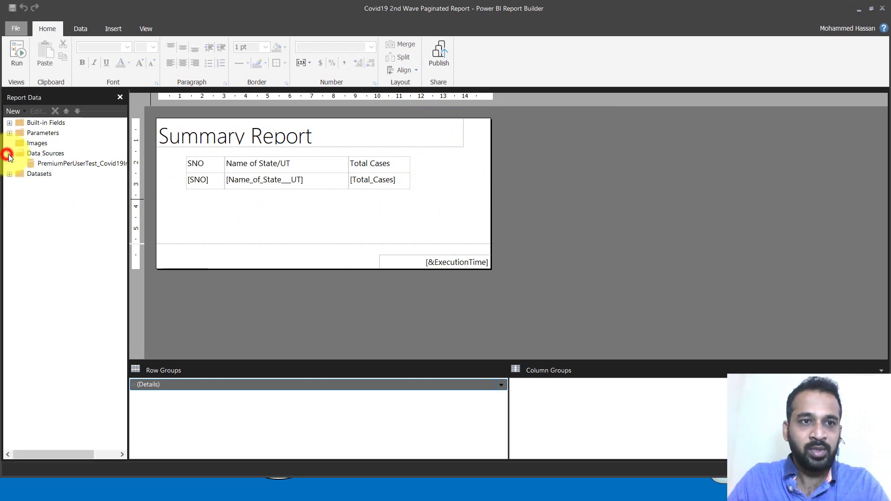
right_click(48, 154)
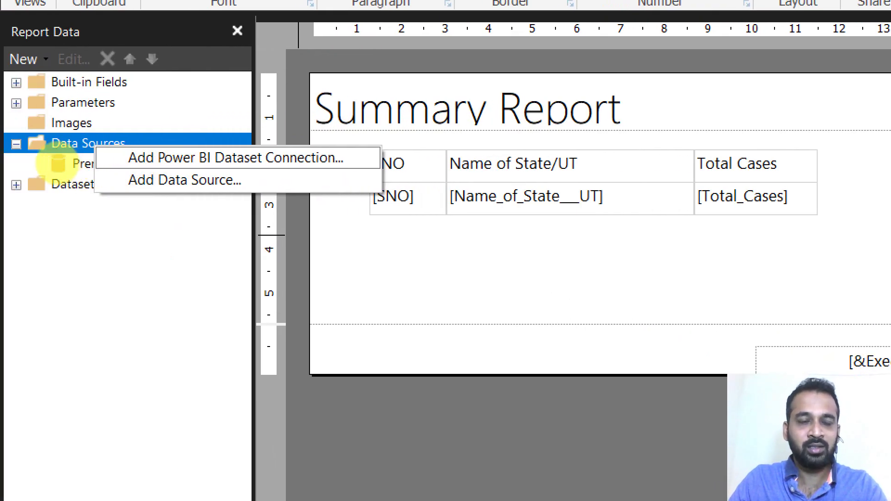
key("Escape")
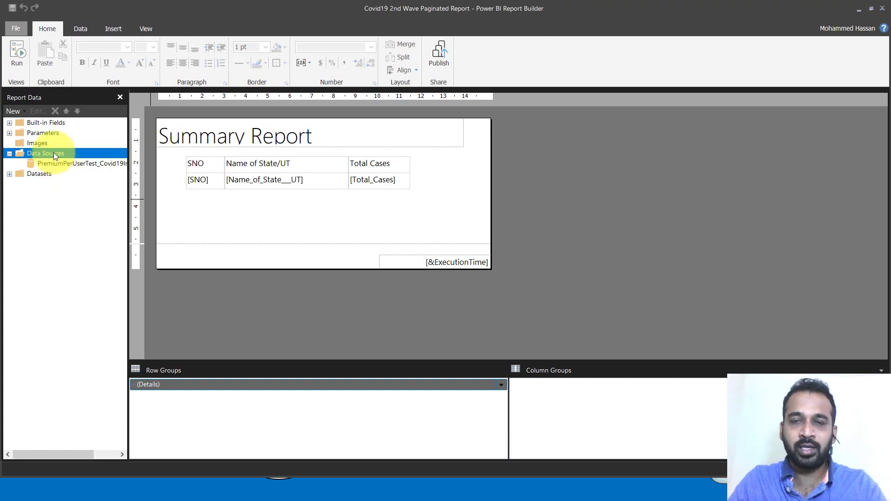
right_click(52, 152)
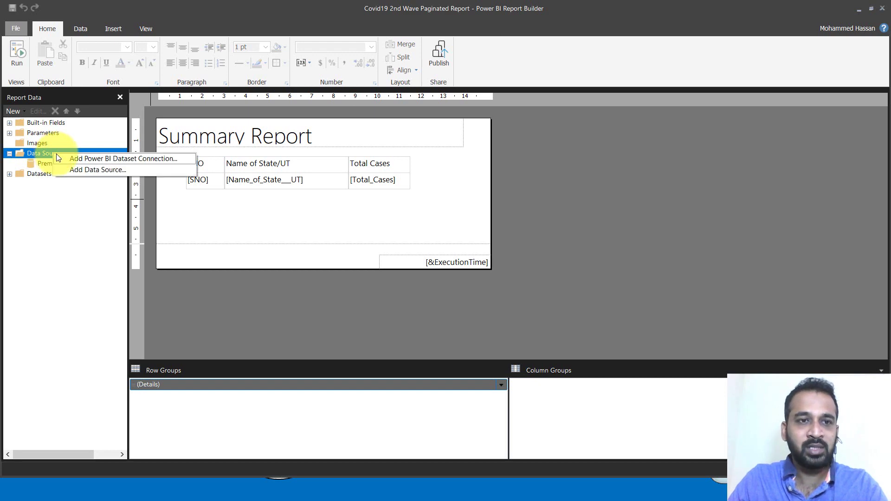
left_click(166, 158)
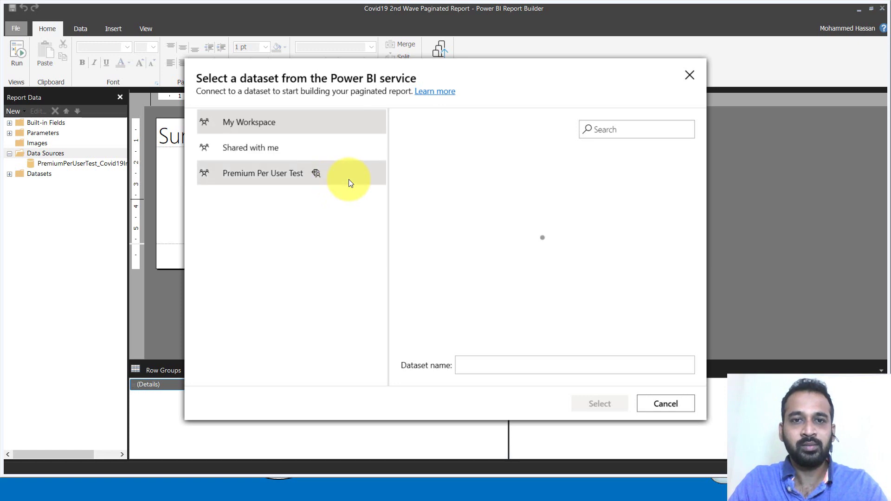
- Browse Premium Per User Test, select Covid-19 India 2nd wave, then cancel without connecting
left_click(318, 175)
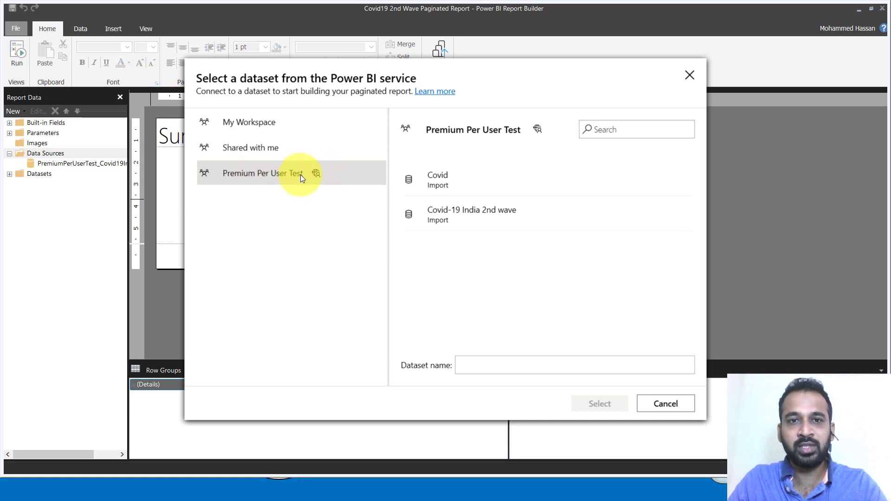
left_click(455, 216)
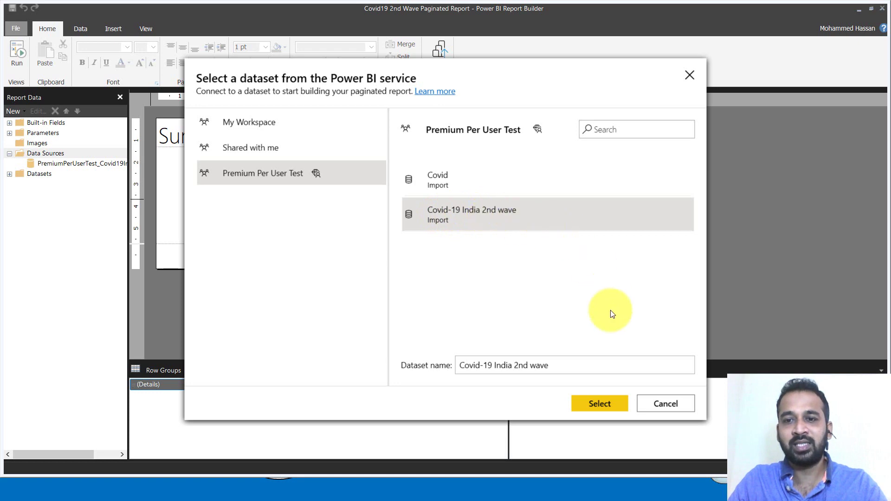
left_click(656, 405)
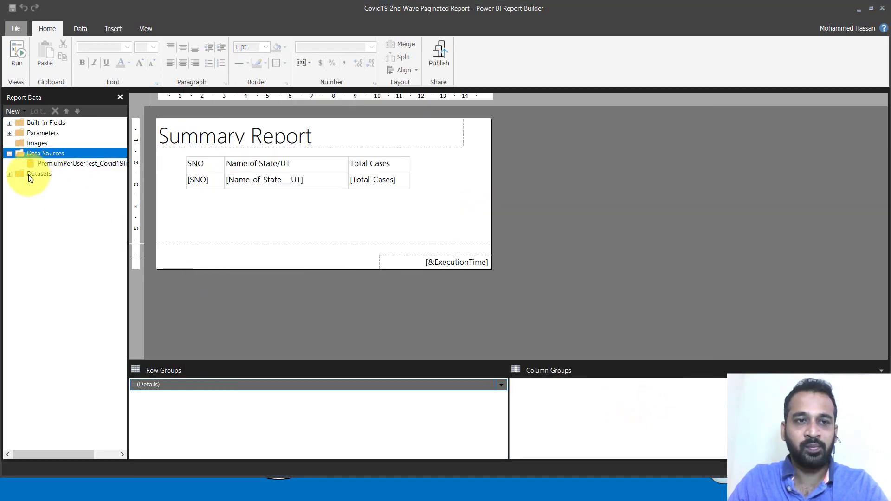
- Add a new dataset DataSet2 using PremiumPerUserTest_Covid19India2ndwave as its data source
left_click(9, 175)
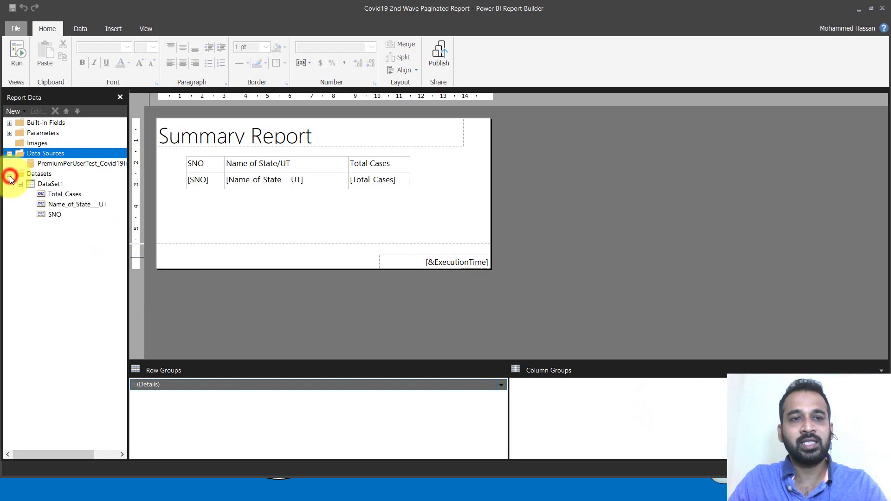
right_click(35, 176)
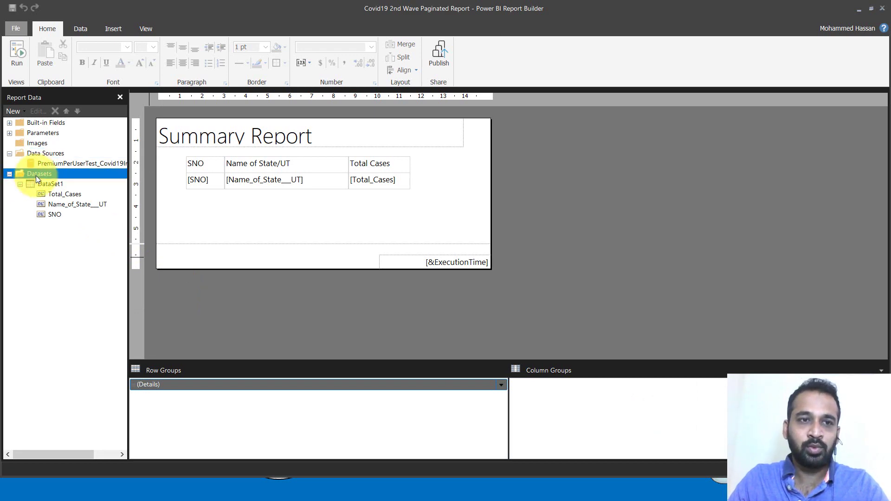
left_click(74, 182)
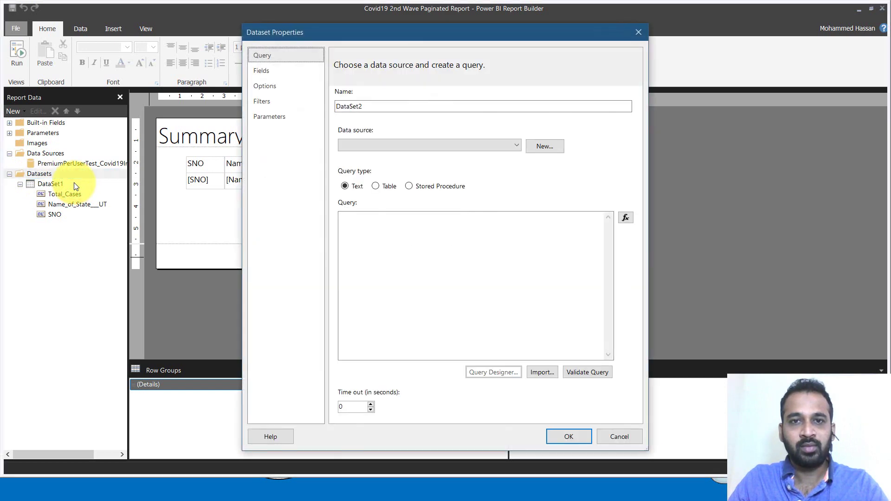
left_click(374, 145)
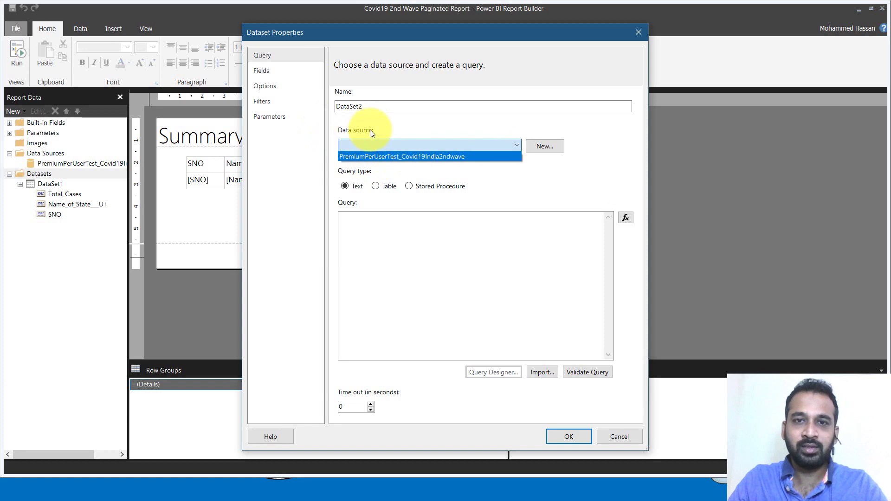
left_click(444, 156)
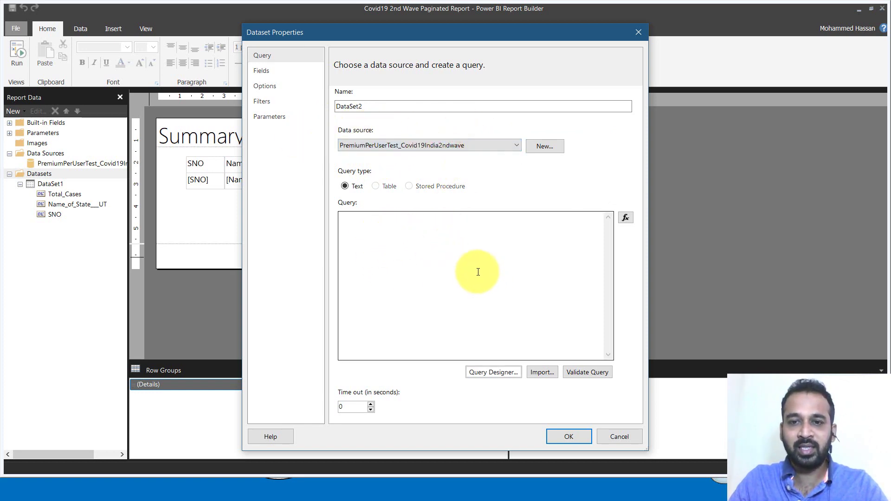
- In Query Designer, add SNO, Total Cases and Active Cases Total from the COVID-19 India table
left_click(481, 376)
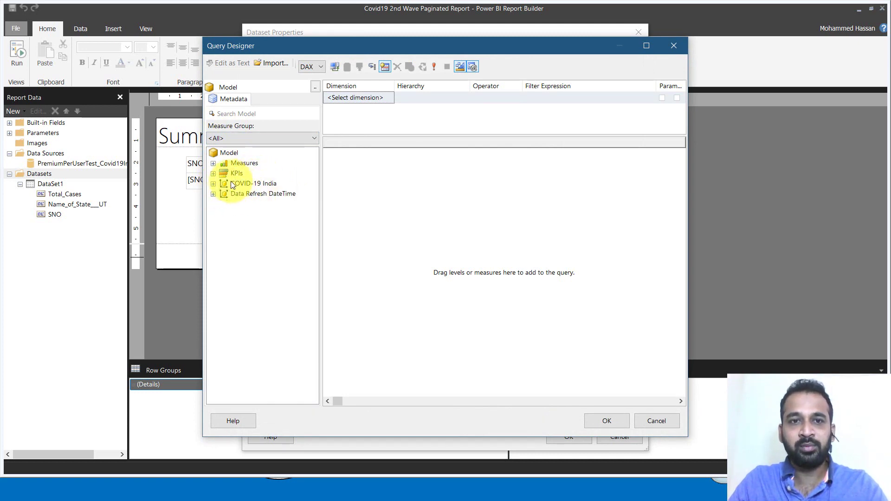
left_click(212, 183)
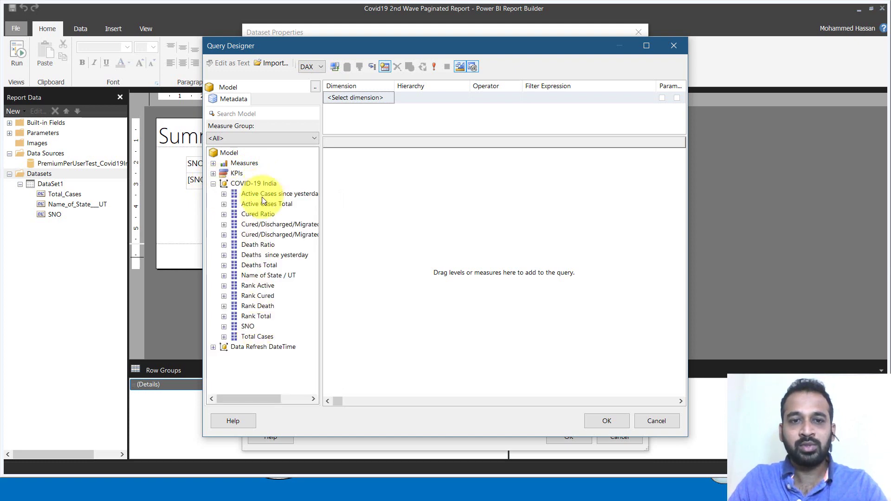
right_click(243, 327)
left_click(299, 333)
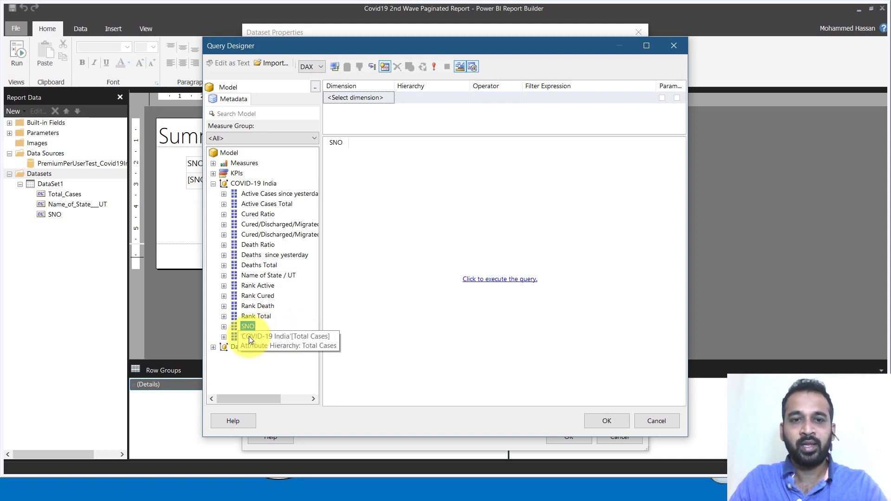
right_click(249, 336)
left_click(275, 338)
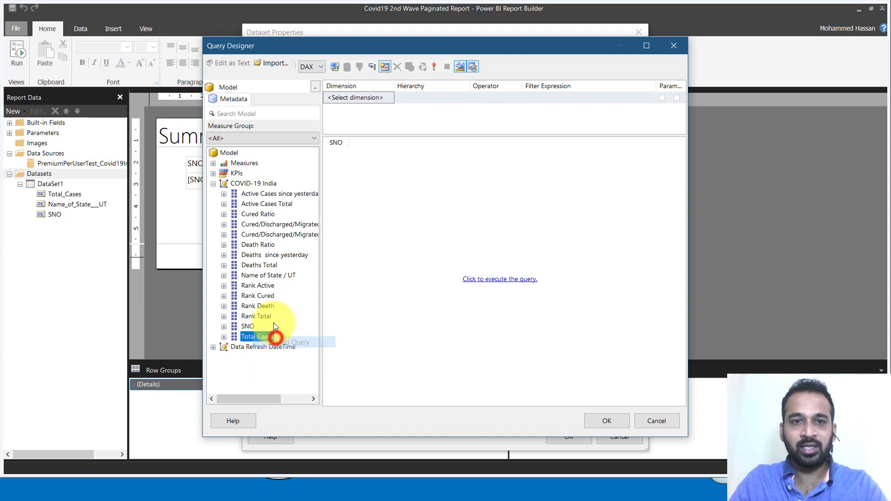
right_click(258, 205)
left_click(286, 211)
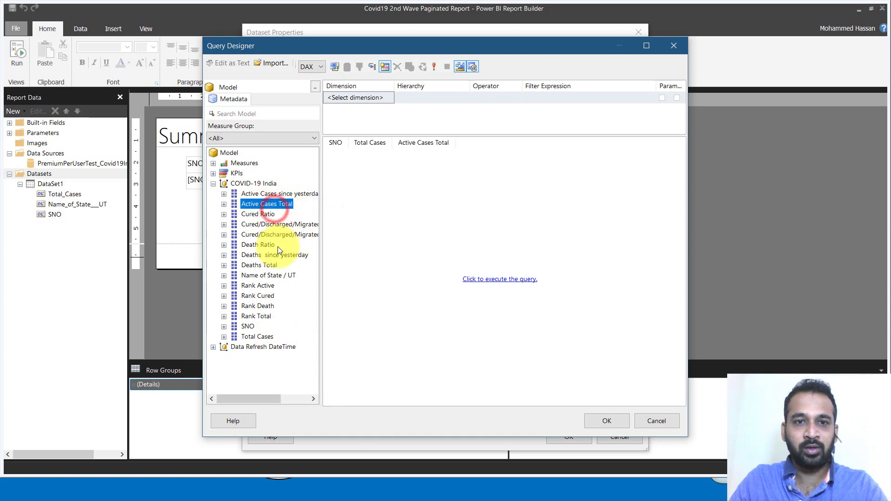
- Add Deaths Total and Cured/Discharged/Migrated Total, run the query, and accept it
right_click(256, 266)
left_click(304, 272)
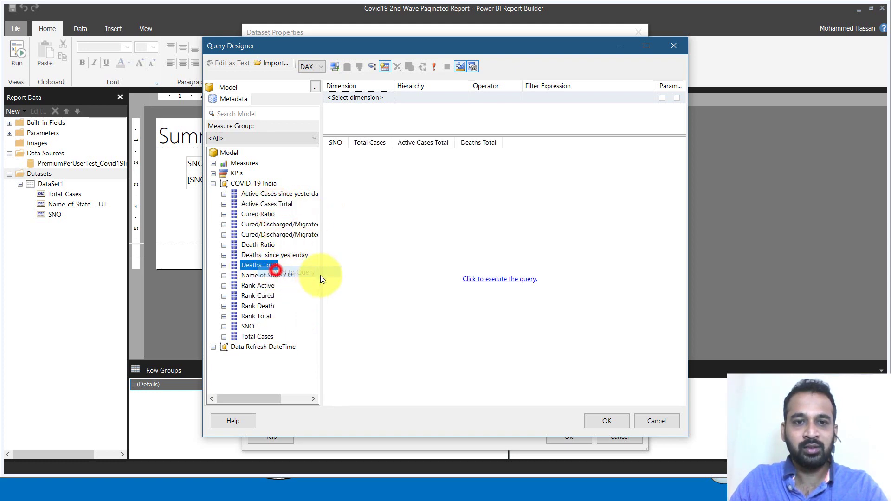
right_click(260, 234)
left_click(278, 243)
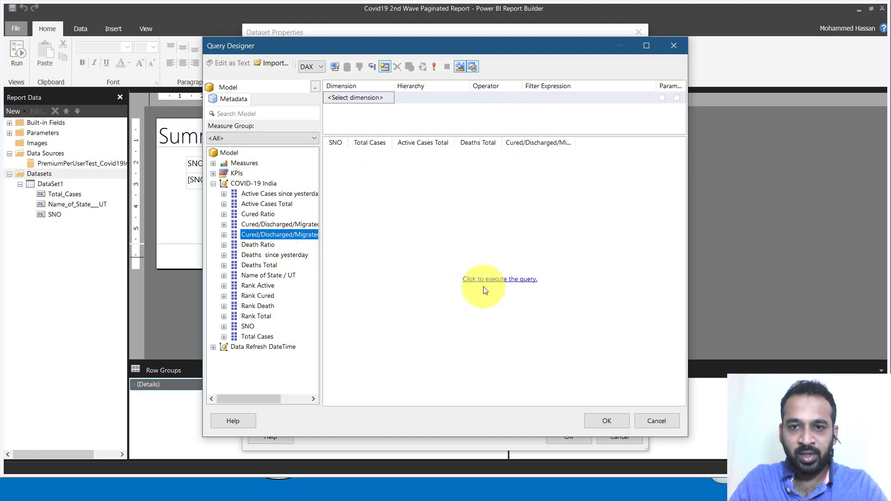
left_click(513, 284)
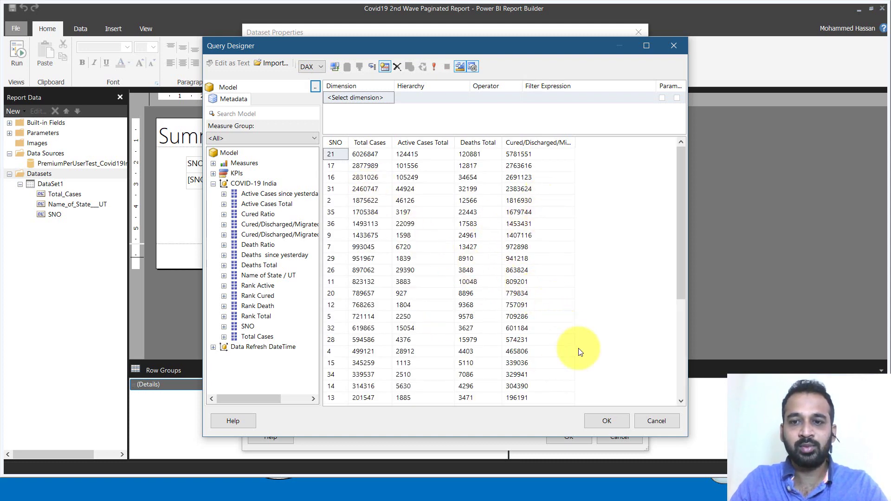
left_click(607, 420)
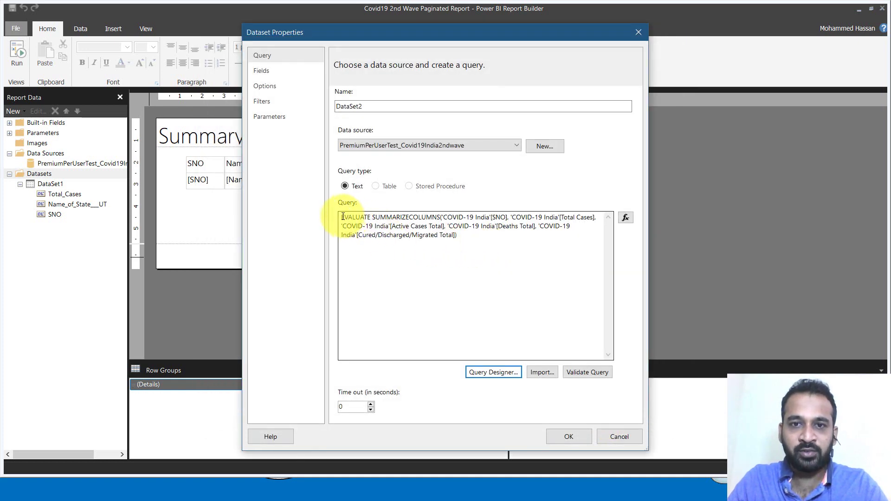
- Inspect the SUMMARIZECOLUMNS query text, then save DataSet2 with its fields
left_click_drag(343, 217, 483, 234)
left_click(475, 238)
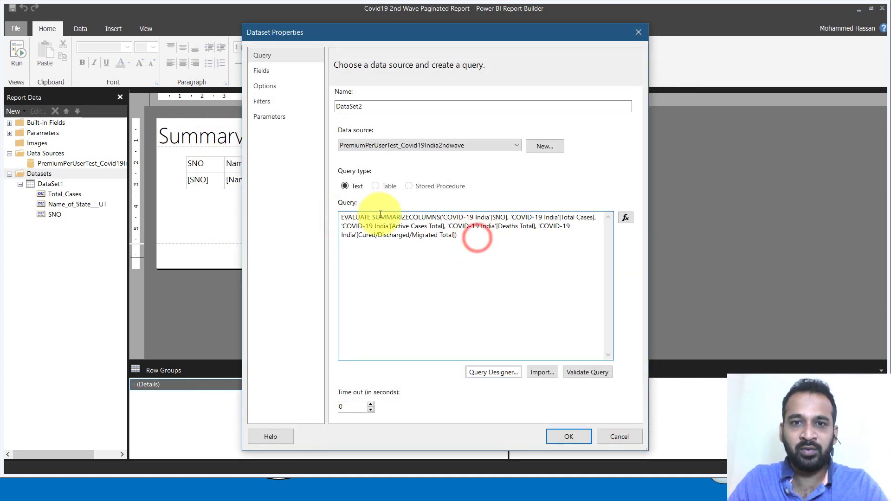
left_click_drag(375, 217, 437, 217)
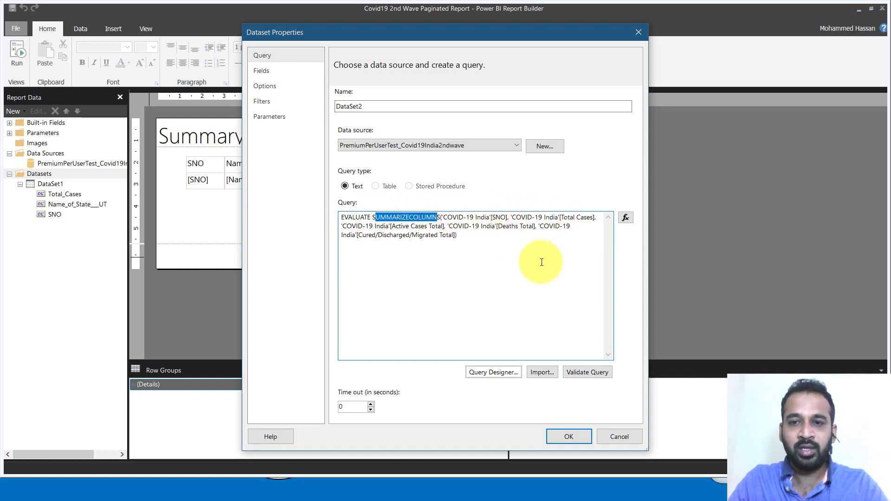
left_click(572, 435)
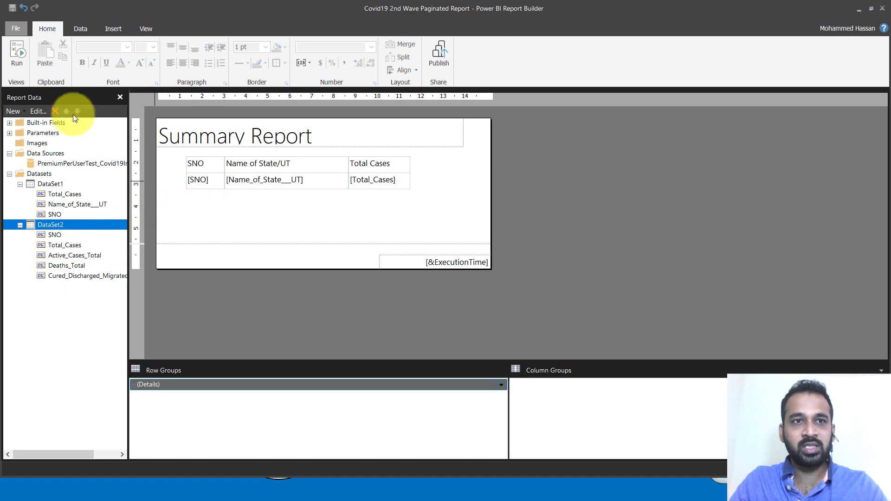
- Insert a three-column table below the first table on the canvas
left_click(114, 29)
left_click(18, 56)
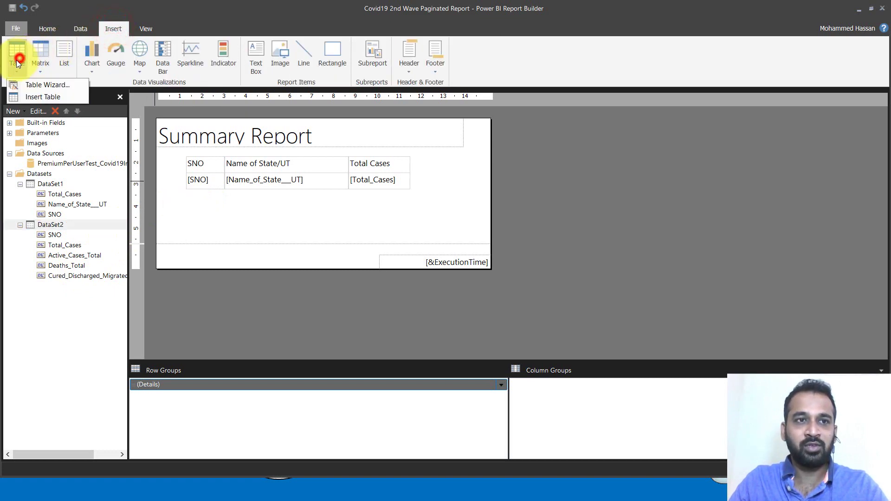
left_click(42, 97)
left_click_drag(181, 204, 416, 232)
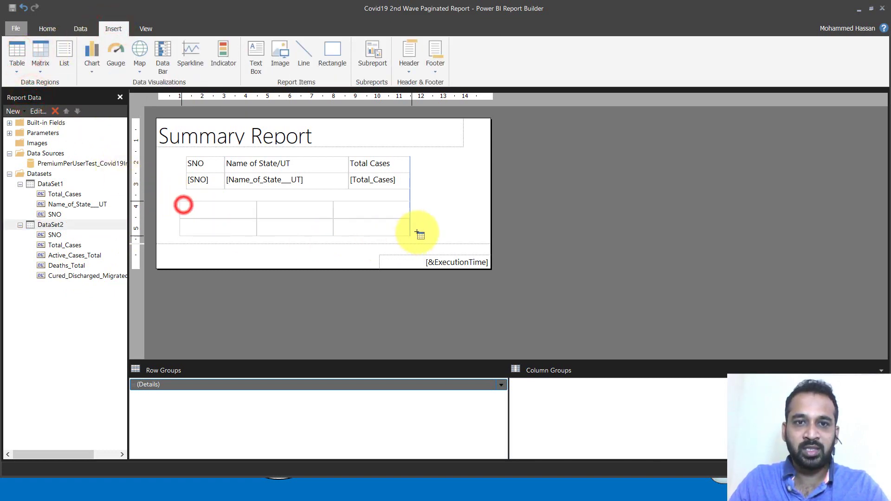
- Fill the new table's data cells with SNO, Total_Cases and Deaths_Total from DataSet2
left_click(253, 221)
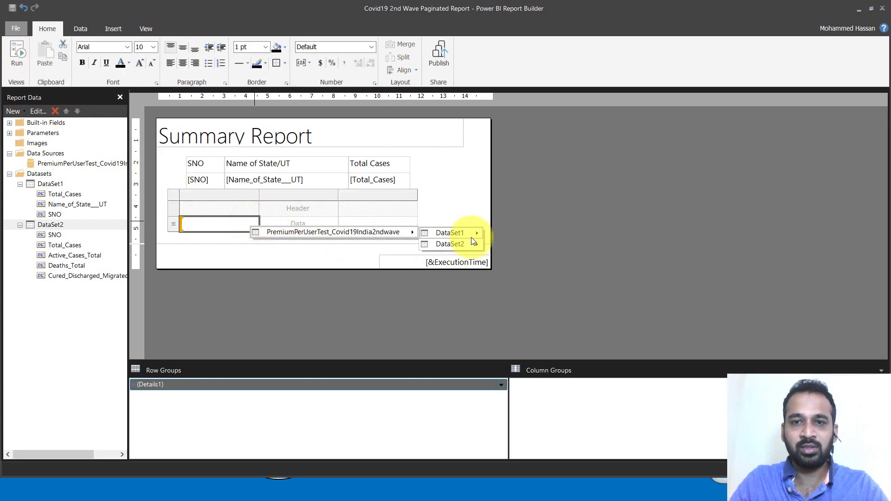
mouse_move(449, 244)
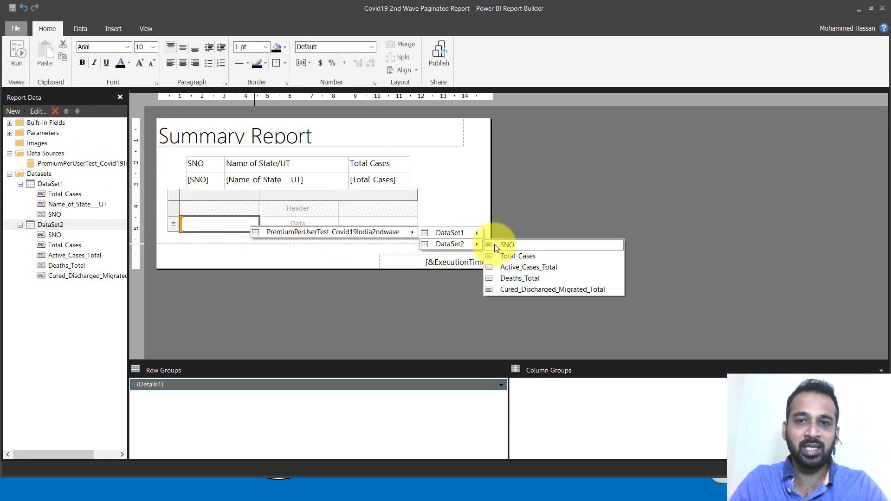
left_click(511, 246)
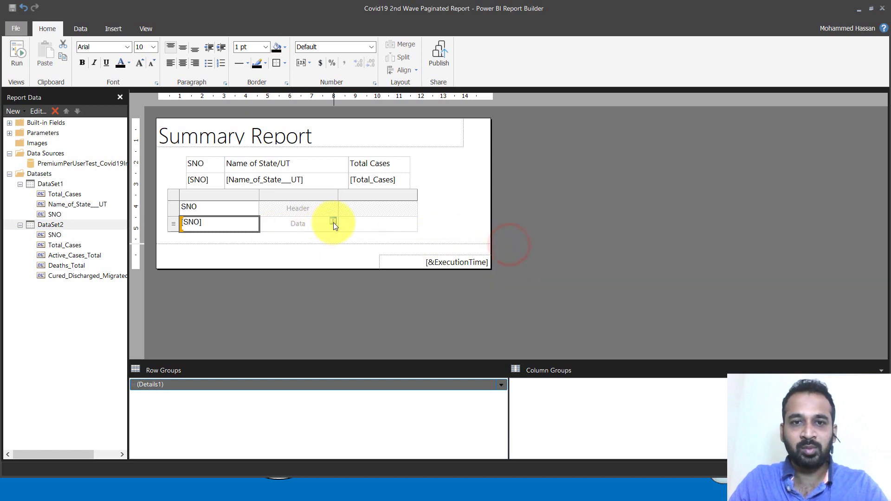
left_click(335, 221)
left_click(366, 242)
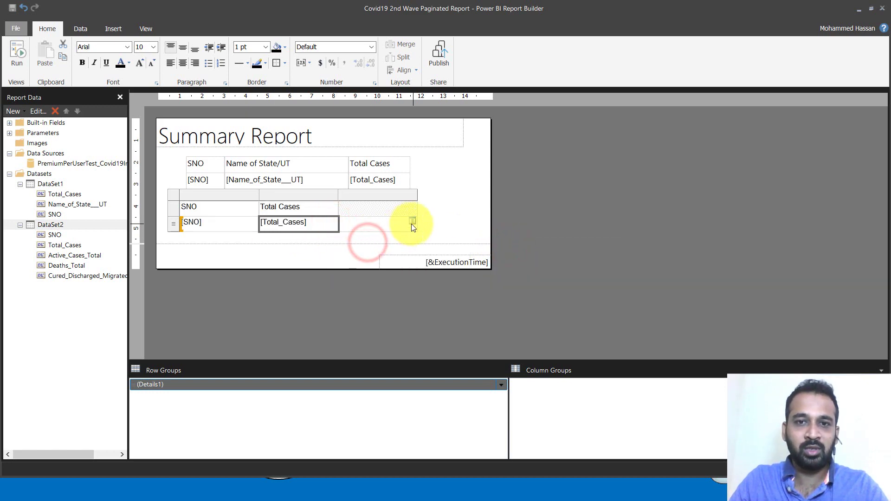
left_click(411, 224)
left_click(452, 266)
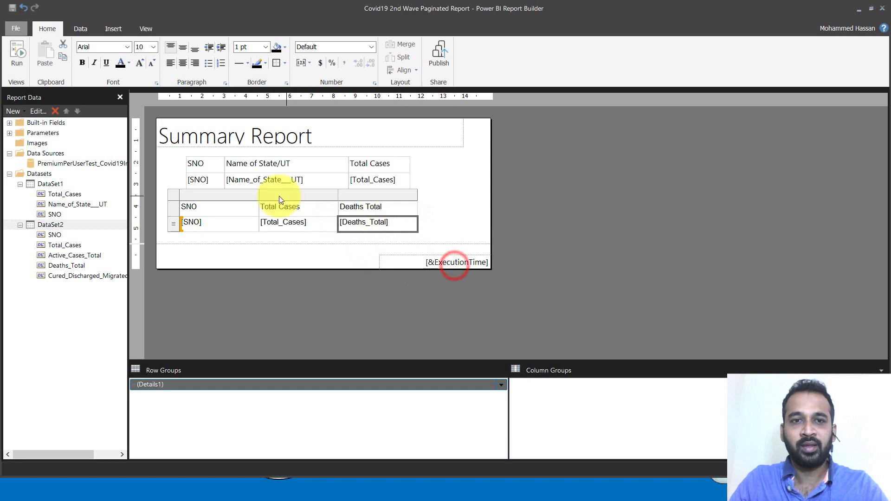
- Delete the second table, keeping only the SNO, Name of State/UT and Total Cases table
left_click(174, 196)
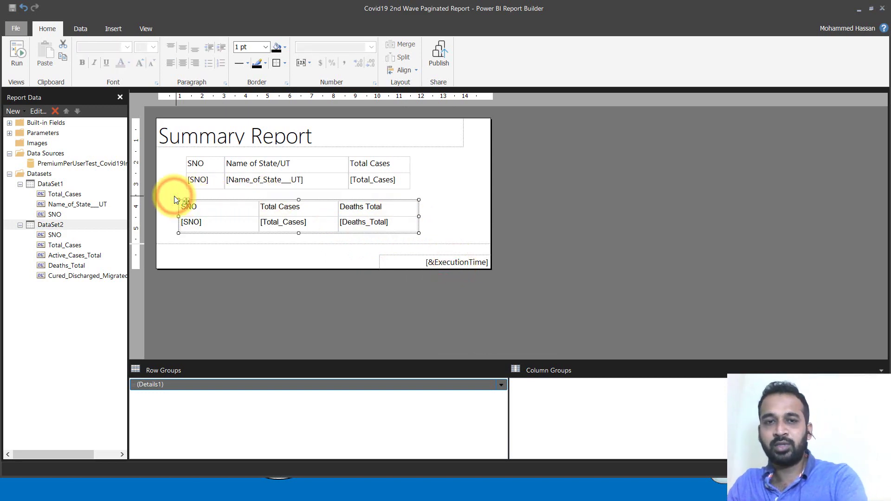
key("Delete")
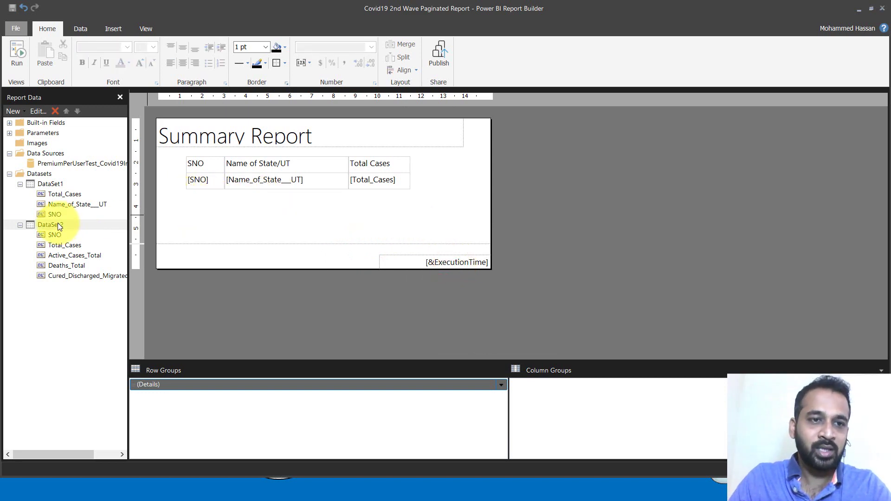
left_click(54, 225)
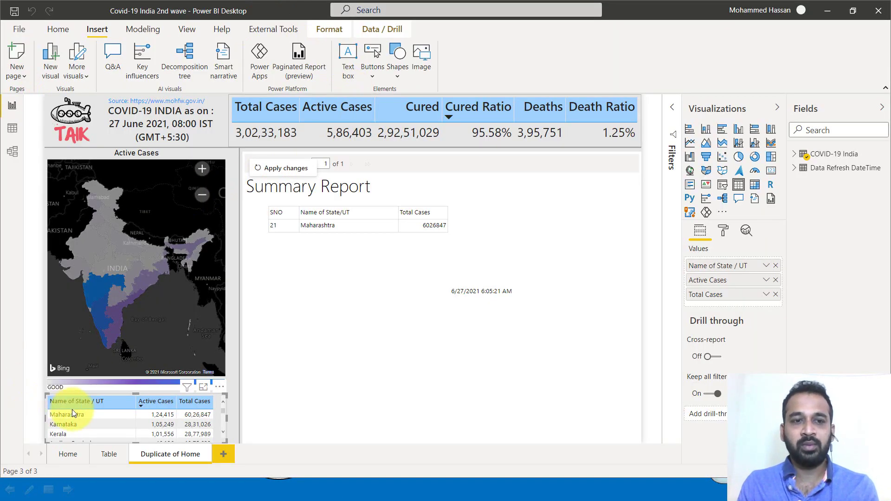
- Filter the Power BI page to Maharashtra to check the embedded Summary Report
left_click(76, 414)
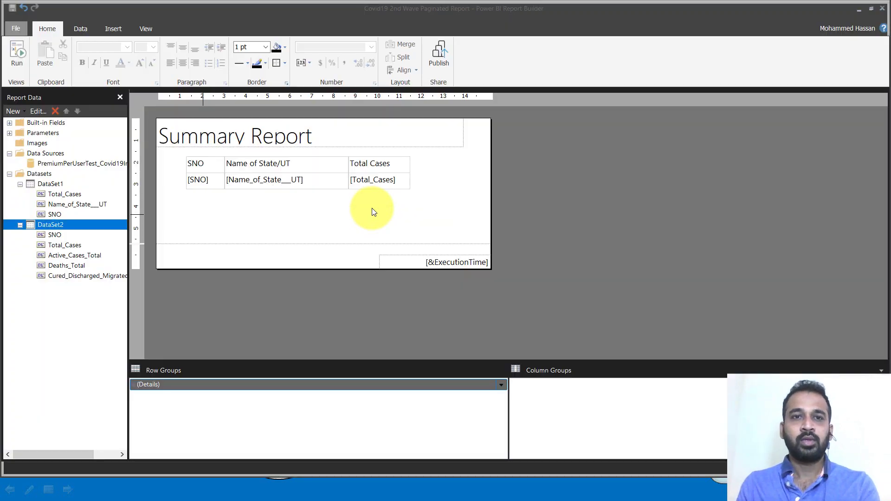
- Confirm the State parameter is Text type allowing multiple values in Parameter Properties
left_click(9, 133)
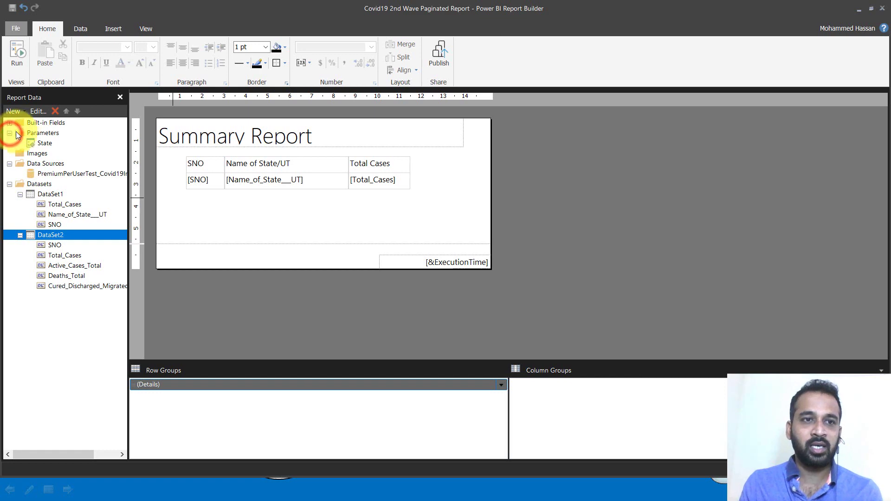
right_click(43, 132)
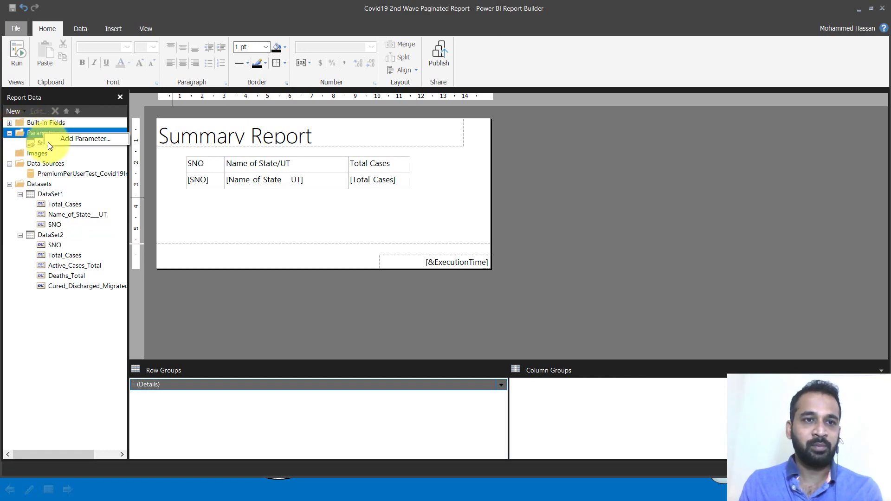
right_click(39, 144)
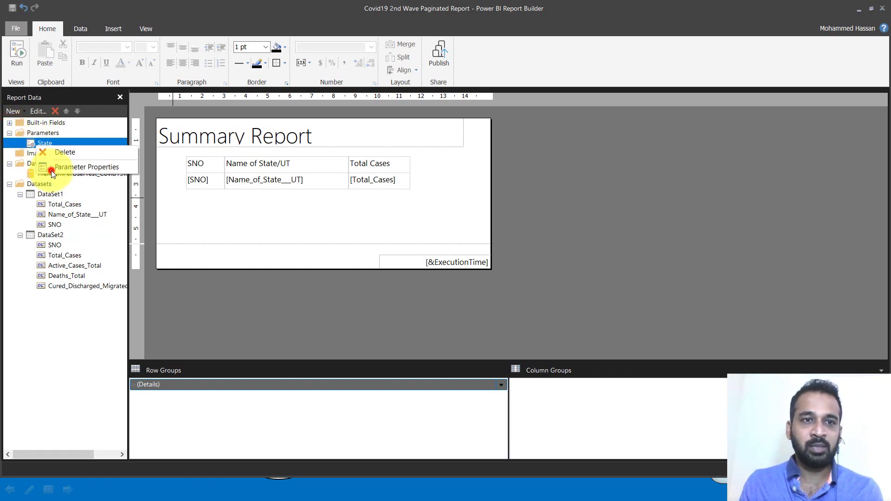
left_click(51, 169)
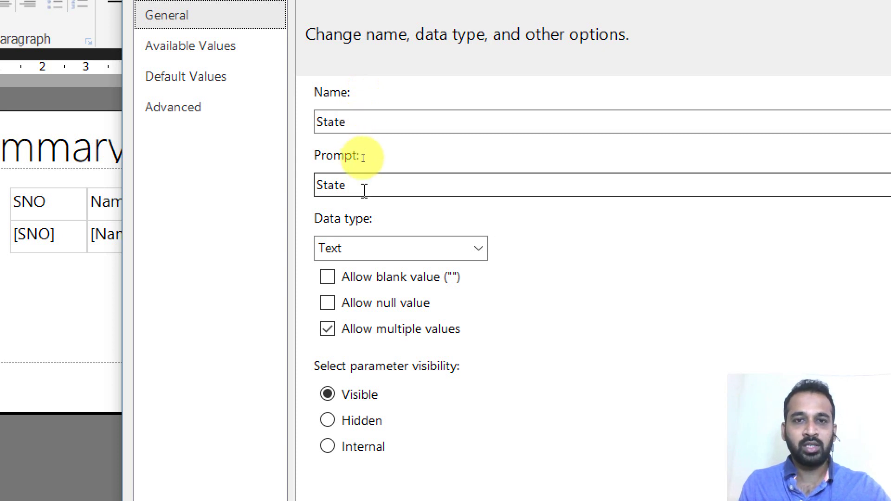
left_click(365, 253)
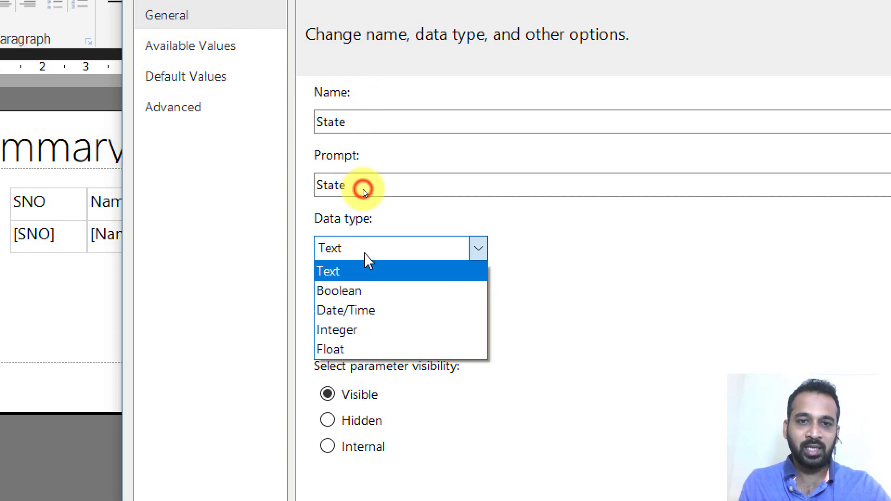
left_click(388, 270)
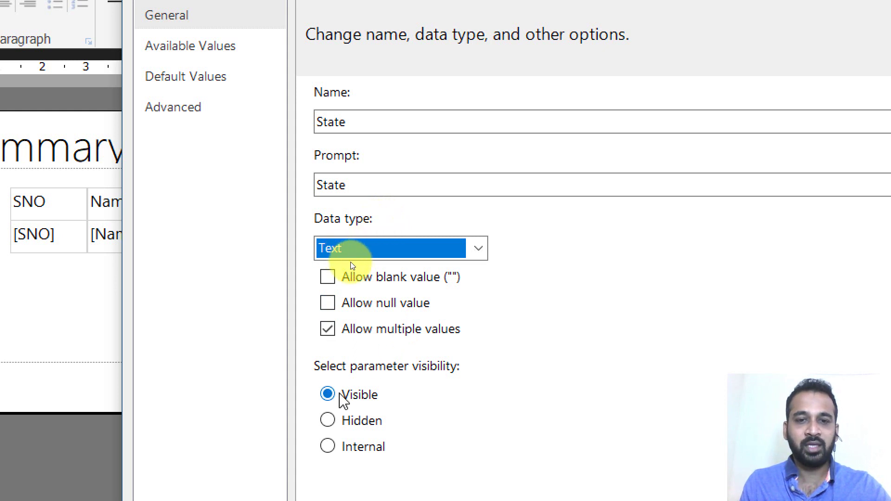
left_click(213, 54)
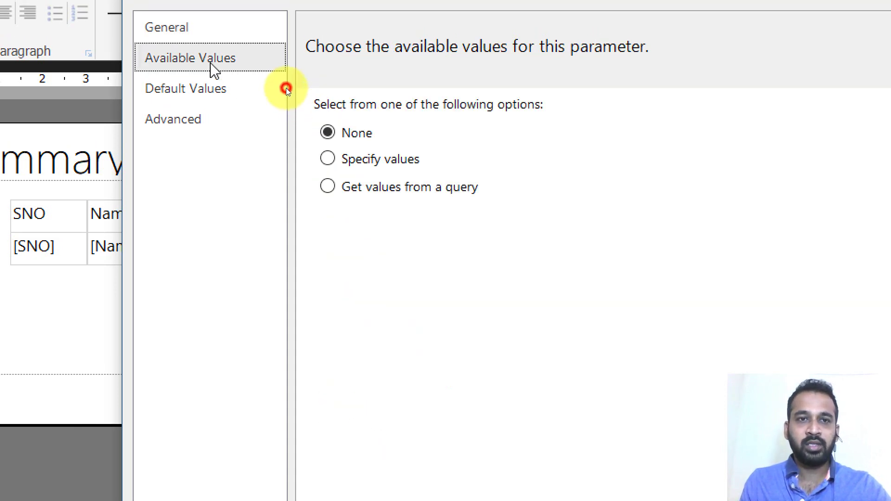
left_click(205, 99)
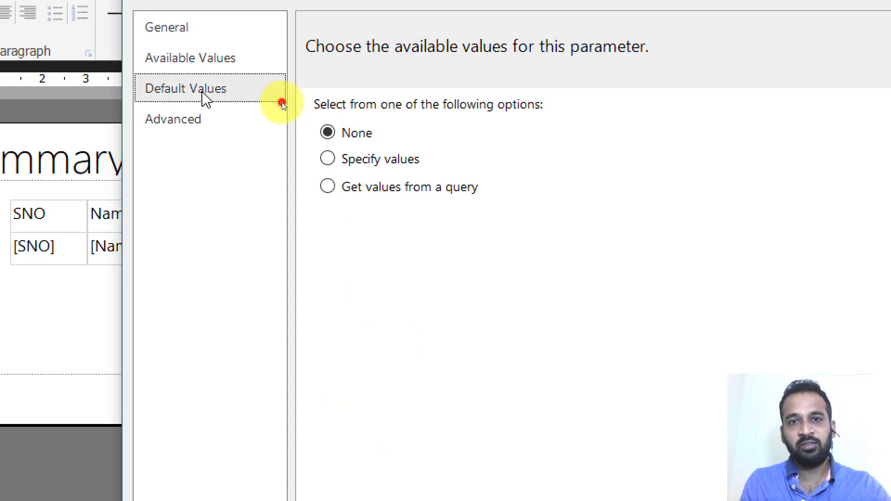
left_click(206, 121)
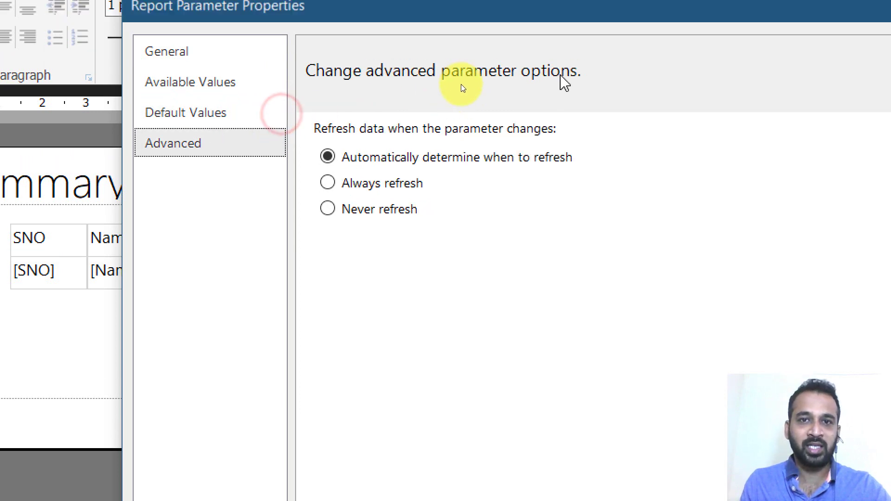
left_click(233, 70)
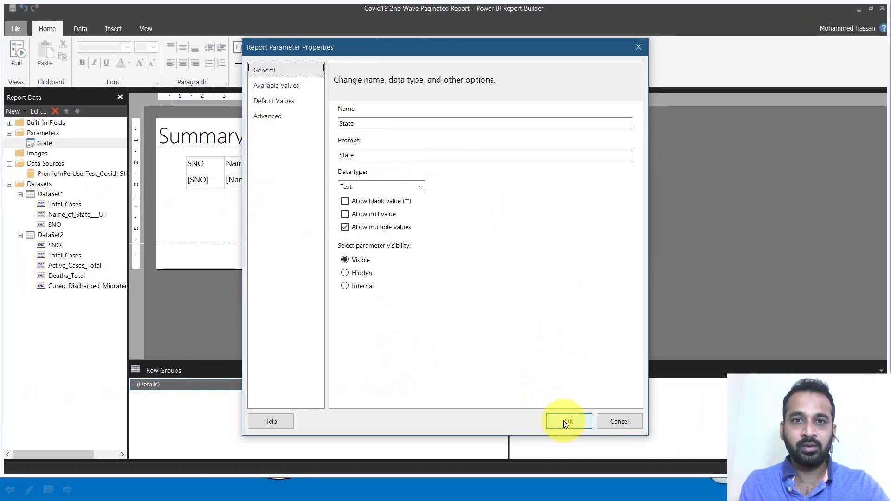
left_click(564, 420)
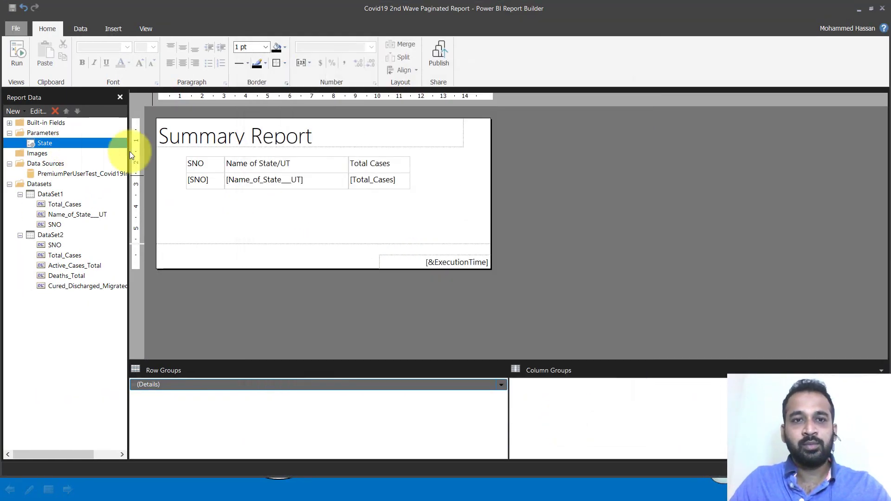
- Add a table filter on Name_of_State___UT using the In operator
left_click(207, 168)
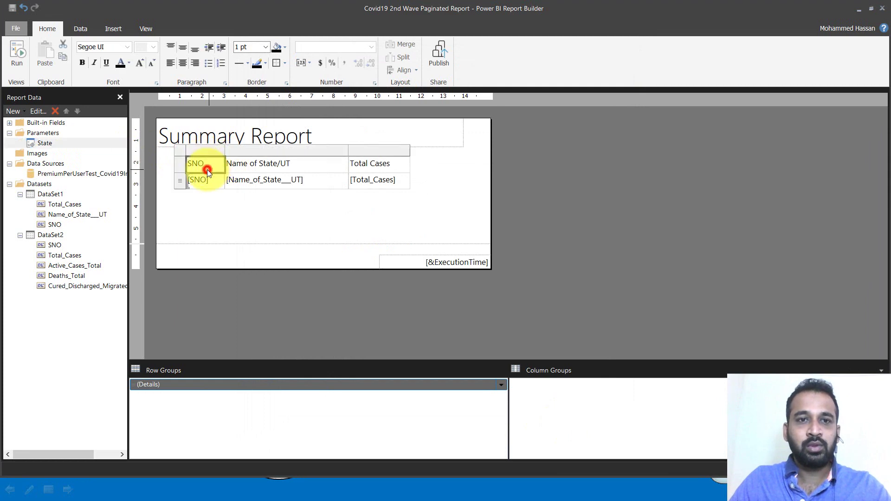
right_click(181, 152)
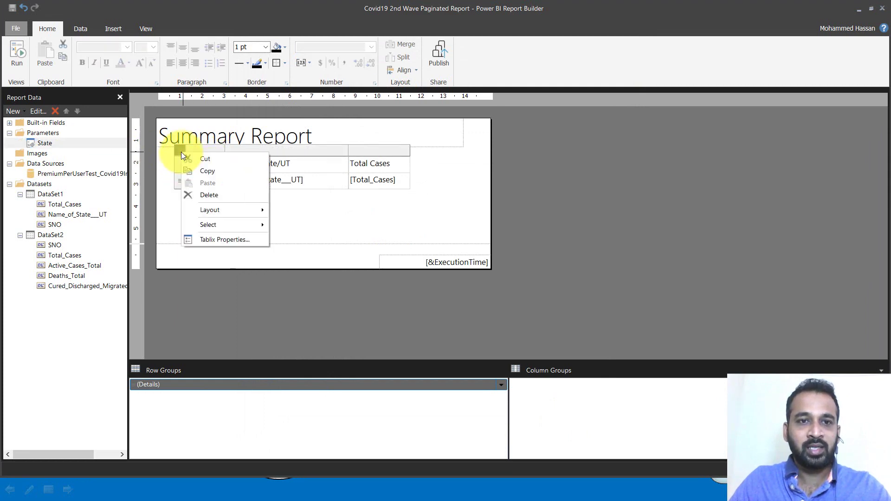
left_click(223, 240)
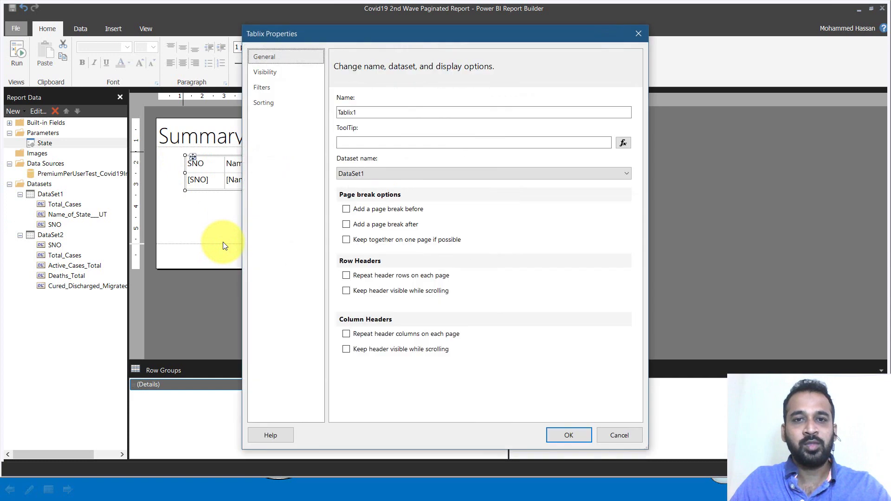
left_click(272, 88)
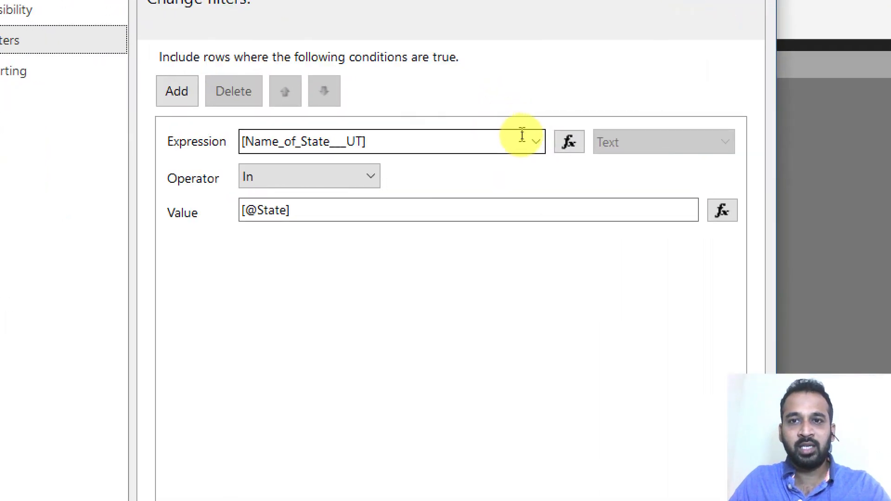
left_click(533, 142)
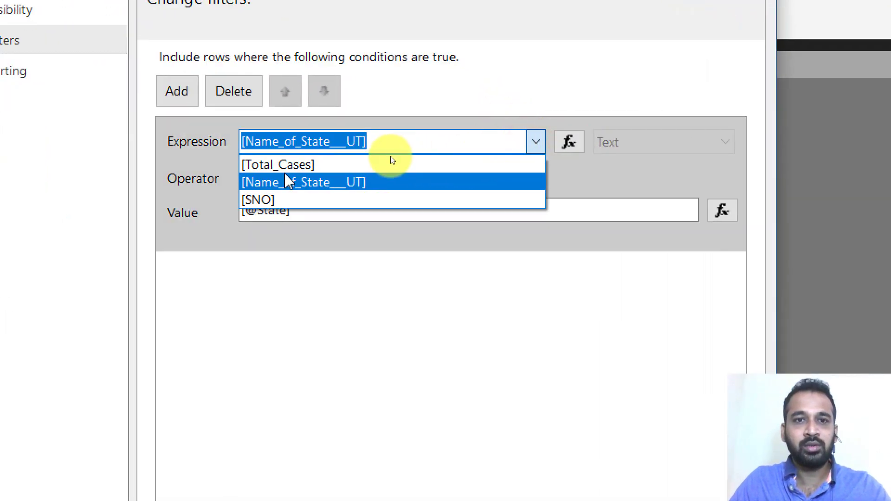
left_click(290, 183)
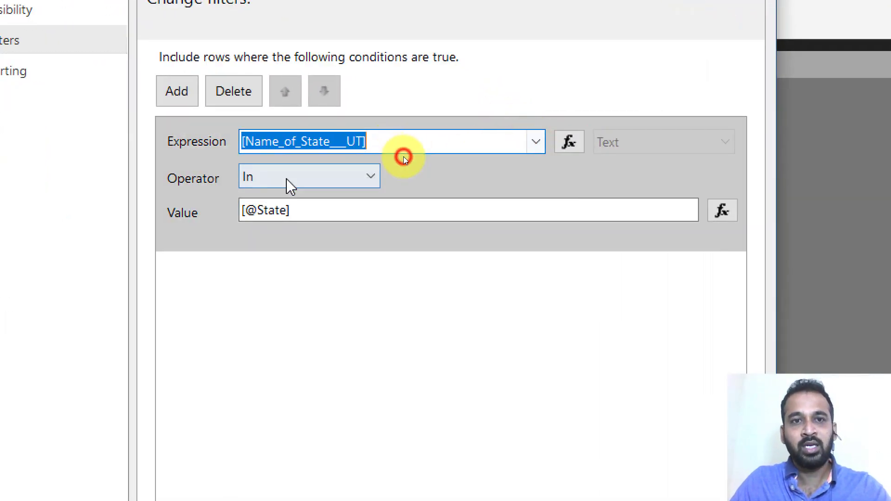
left_click(311, 183)
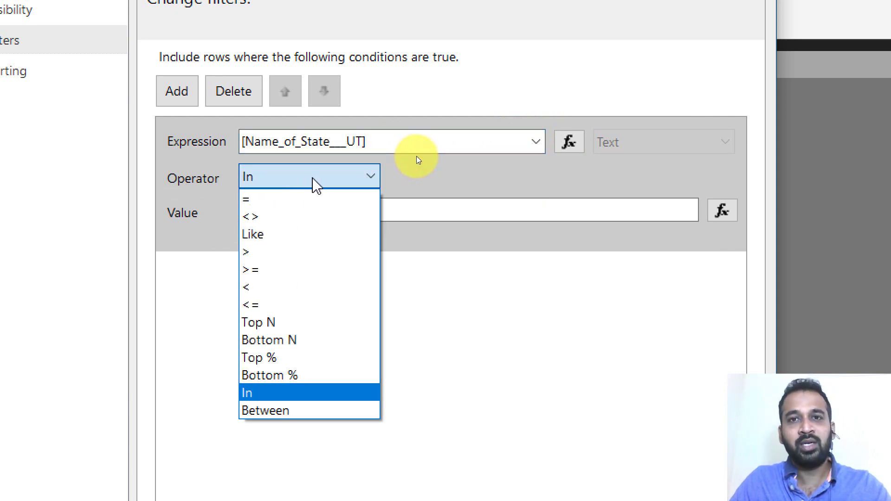
left_click(415, 190)
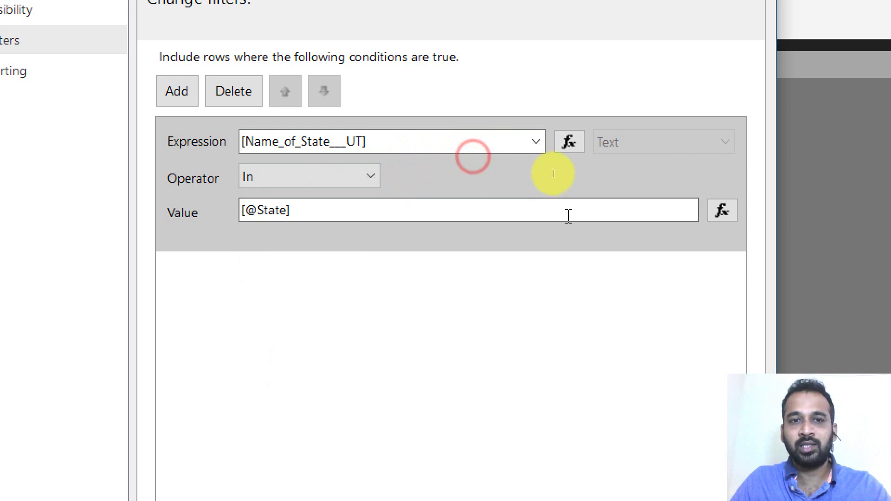
- Set the filter value to =Parameters!State.Value without the (0) index, and apply
left_click(723, 212)
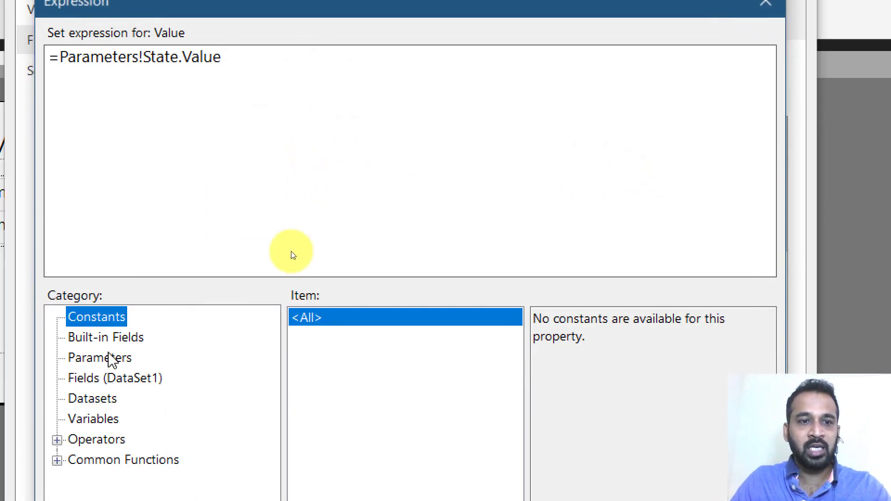
left_click(103, 358)
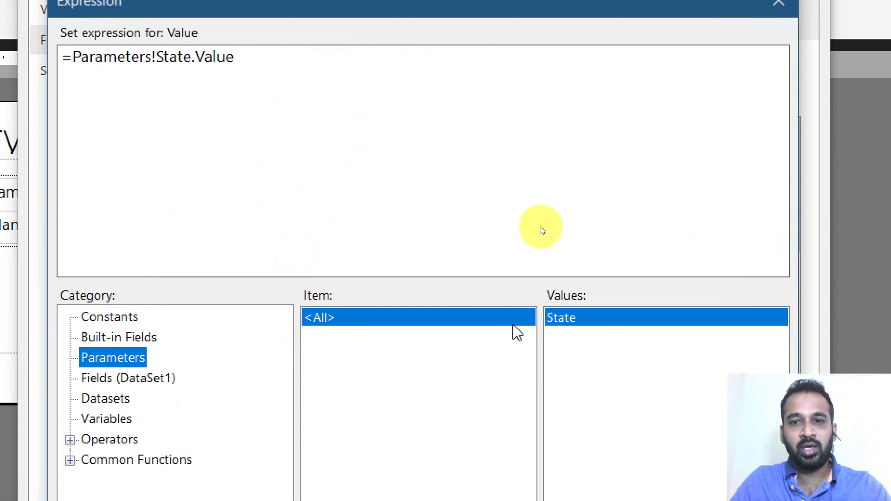
double_click(635, 325)
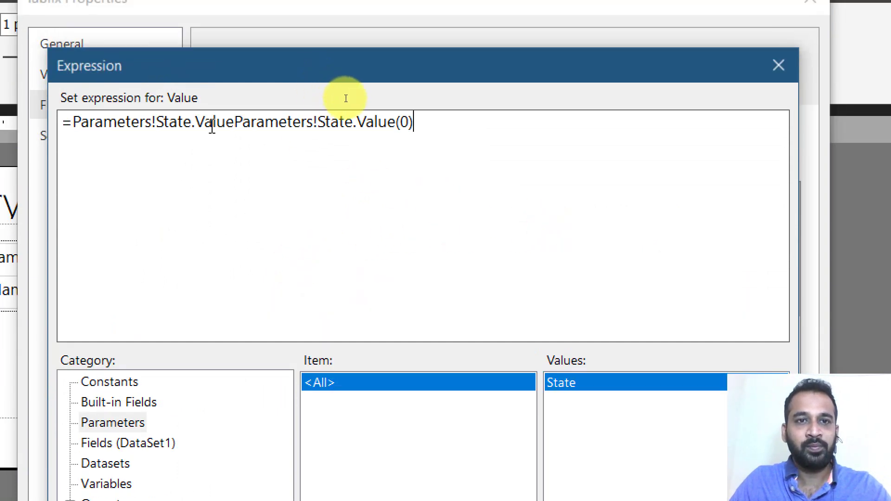
left_click_drag(234, 125, 114, 122)
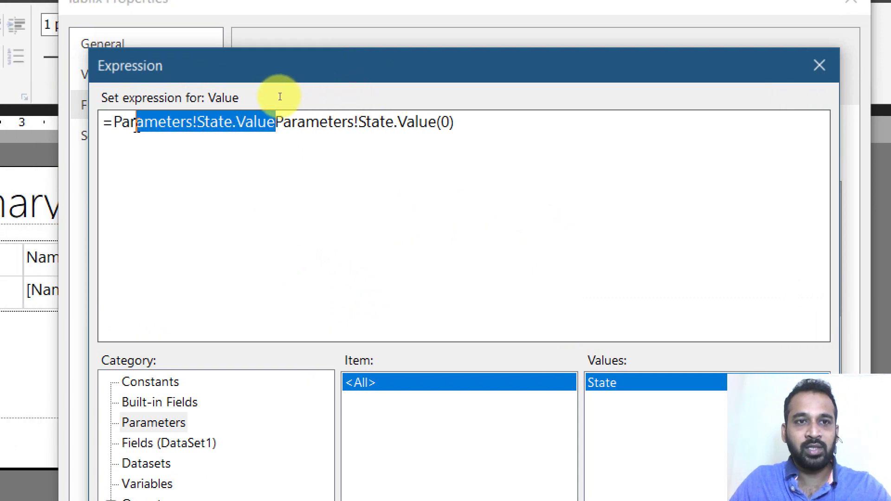
key("BackSpace")
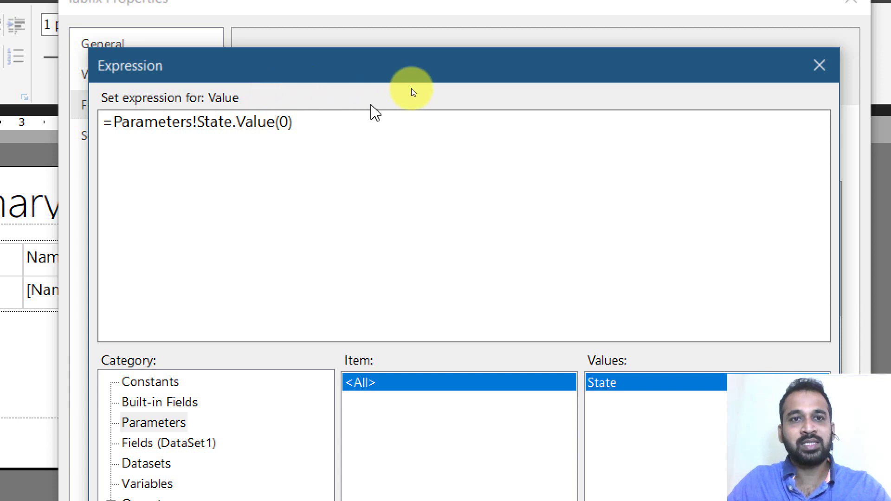
left_click(388, 98)
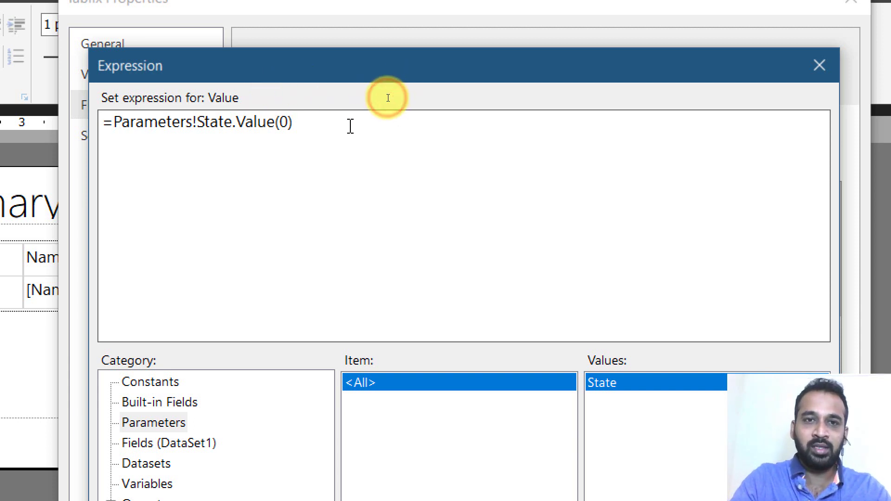
key("shift+Left")
key("shift+Left")
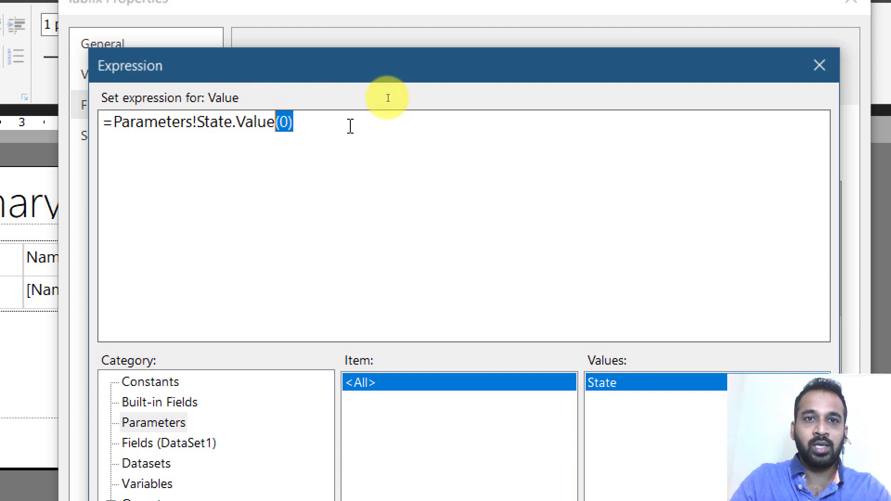
key("BackSpace")
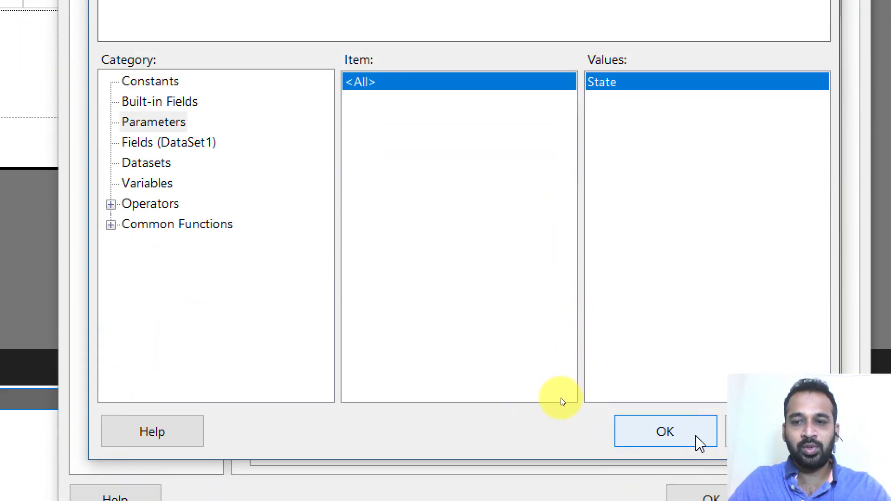
left_click(683, 429)
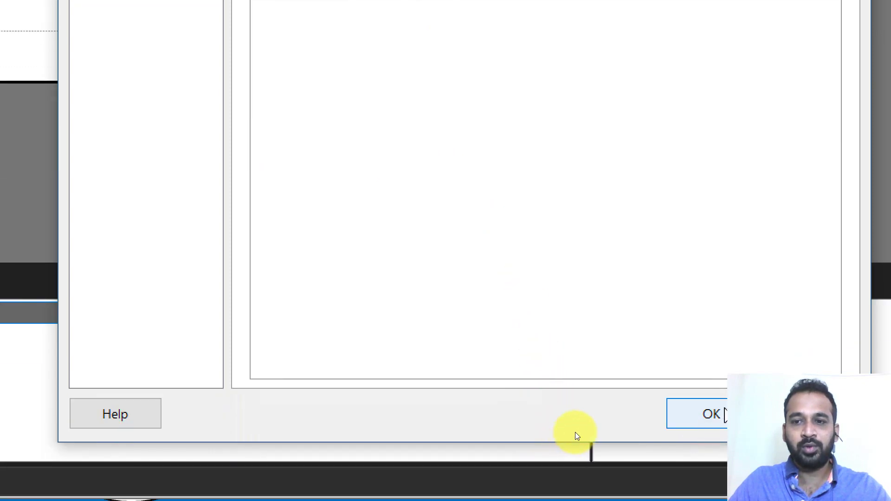
left_click(724, 414)
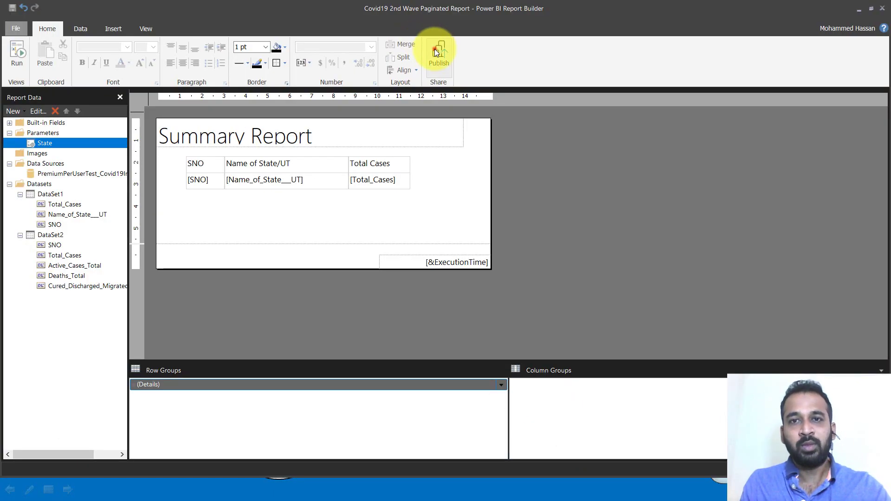
- Cancel publishing to the Premium Per User Test workspace and return to Power BI Desktop
left_click(436, 47)
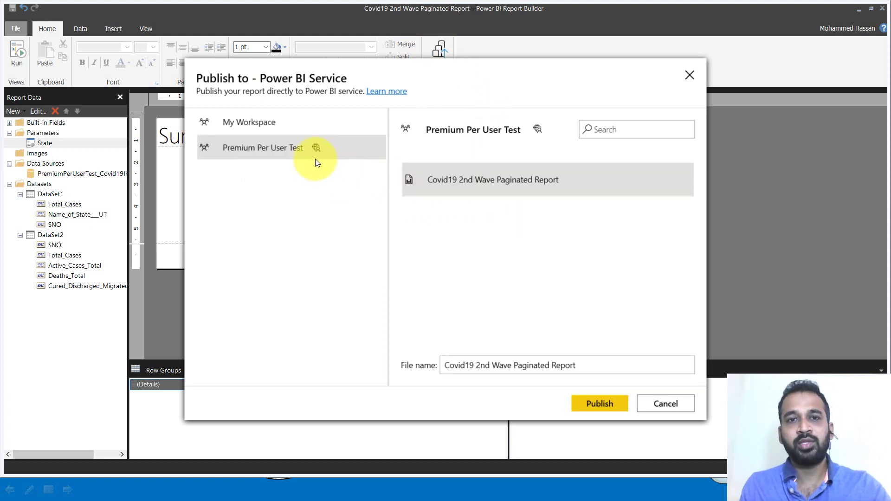
left_click(306, 151)
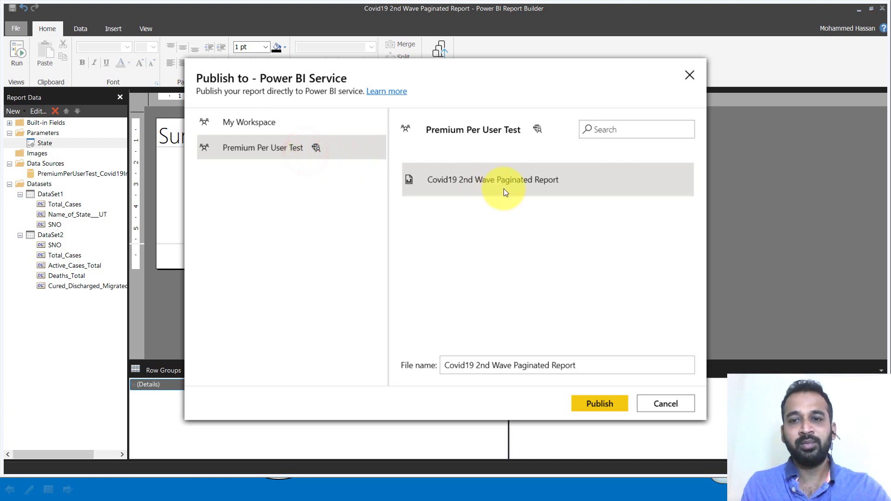
left_click(662, 405)
key("alt")
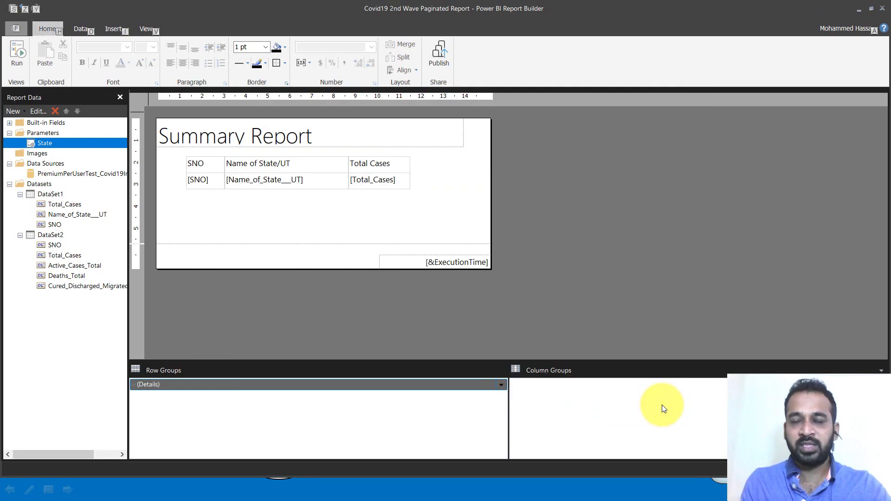
key("alt+Tab")
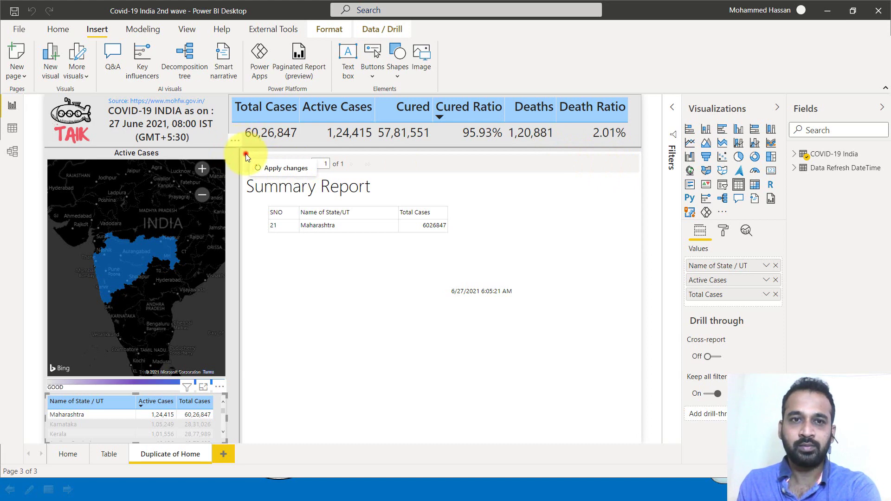
- Shrink the old visual and add a paginated report visual sized beside the map, ready to connect
key("ctrl+z")
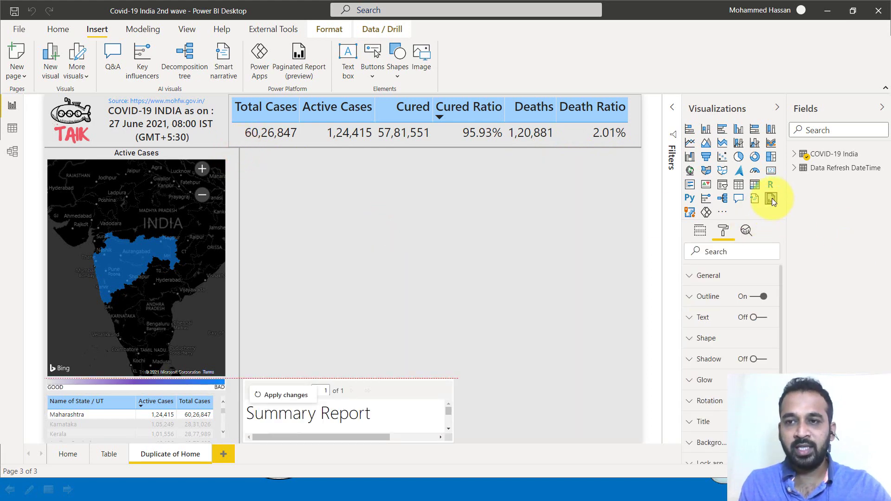
left_click(636, 200)
left_click(771, 199)
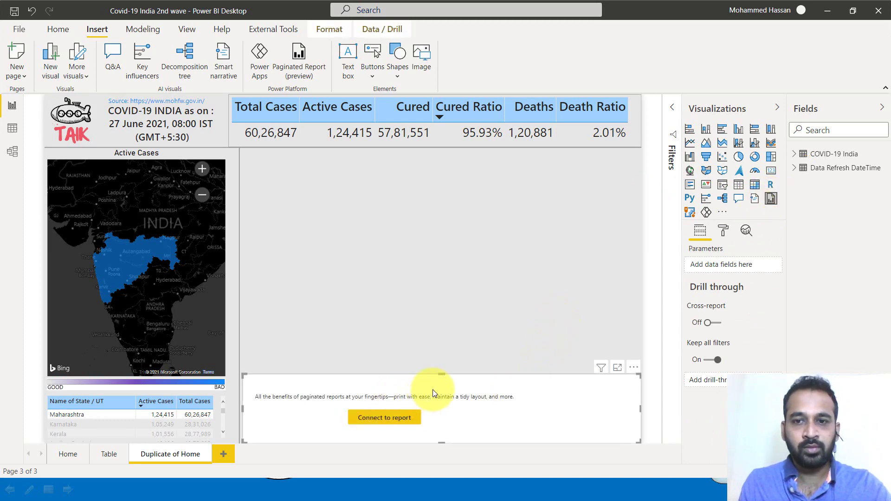
left_click_drag(441, 386, 440, 258)
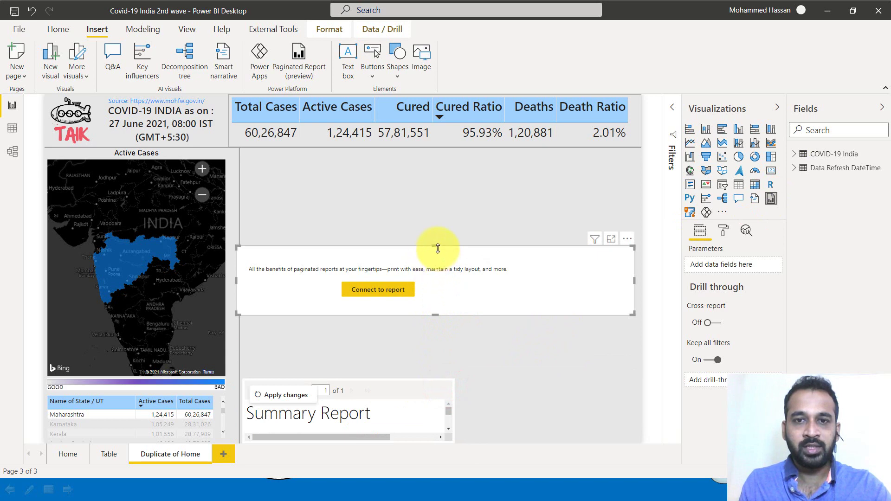
left_click_drag(430, 224, 438, 154)
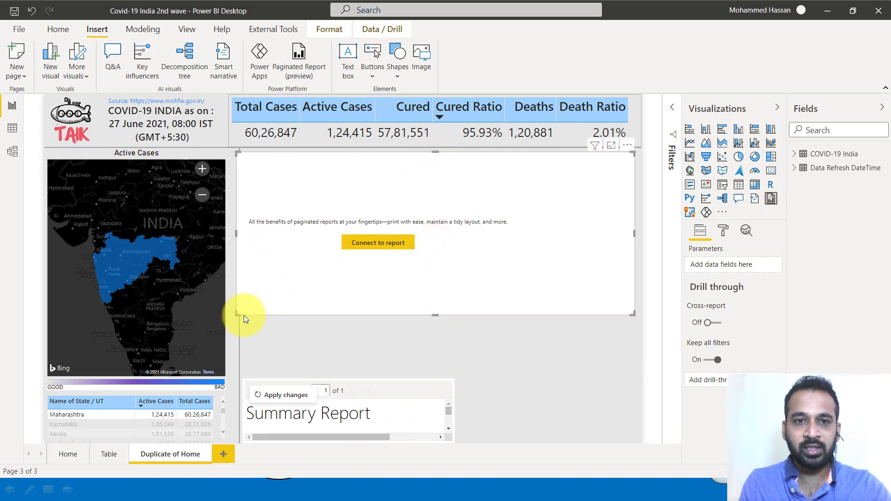
left_click_drag(237, 313, 243, 319)
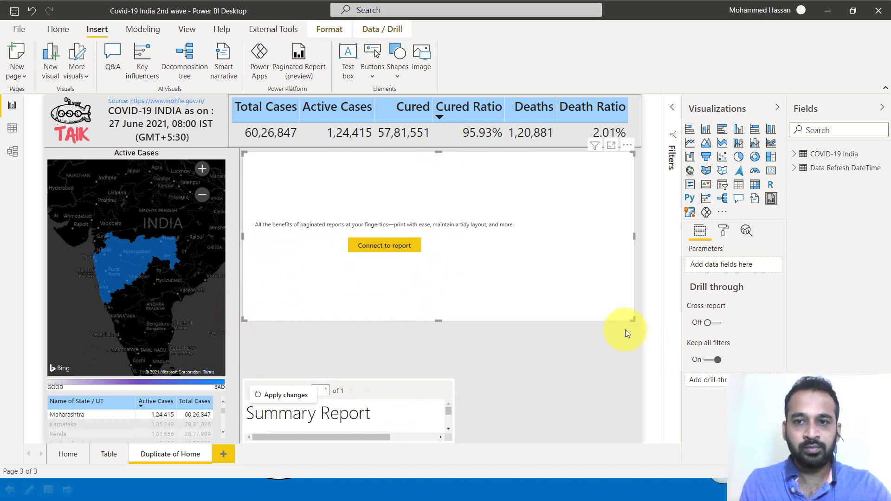
left_click_drag(632, 321, 632, 363)
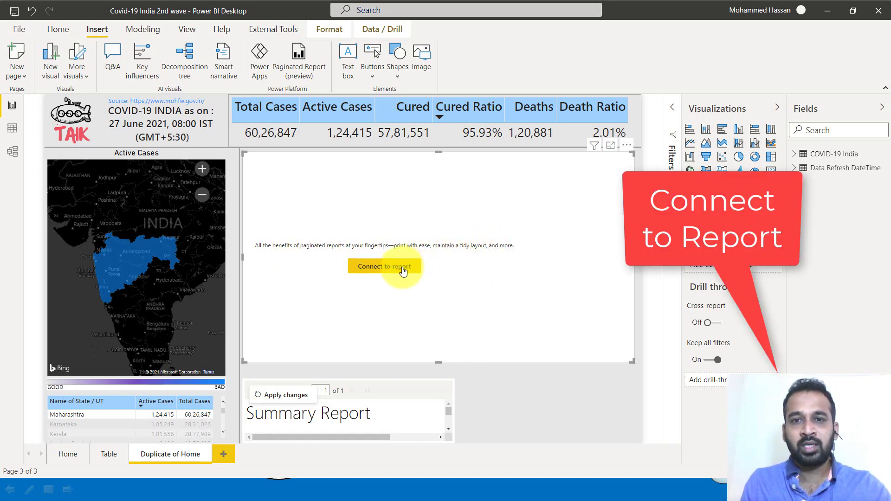
left_click(386, 267)
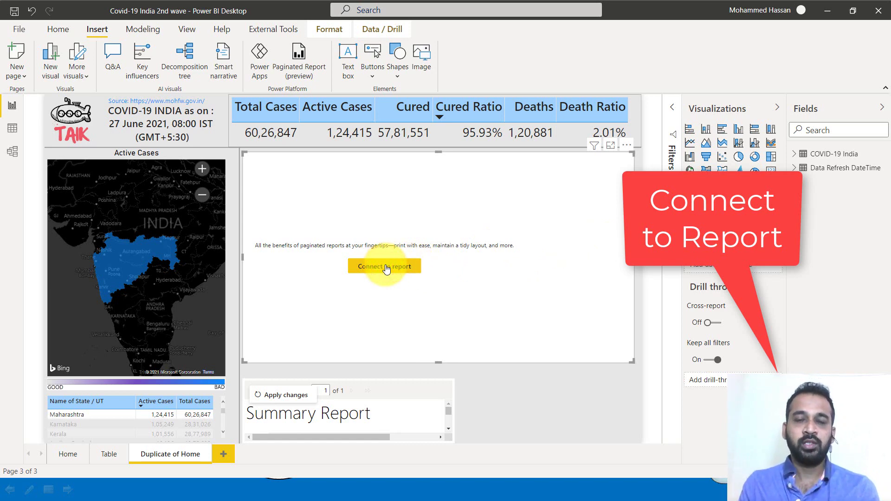
- Choose Covid19 2nd Wave Paginated Report from Premium Per User Test to embed
left_click(386, 268)
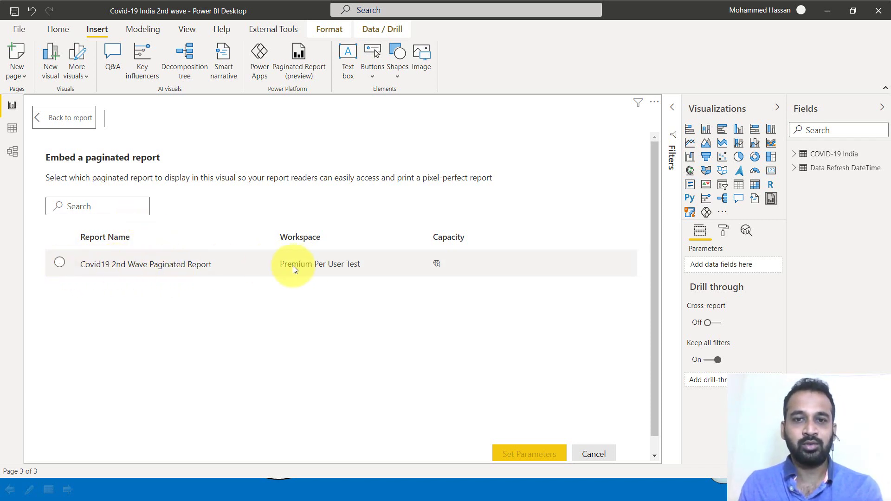
left_click(58, 263)
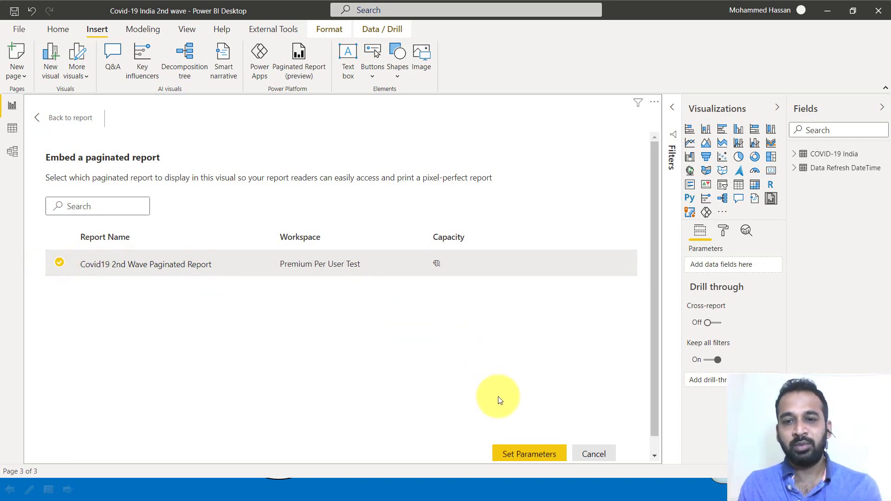
scroll(506, 418, "down", 1)
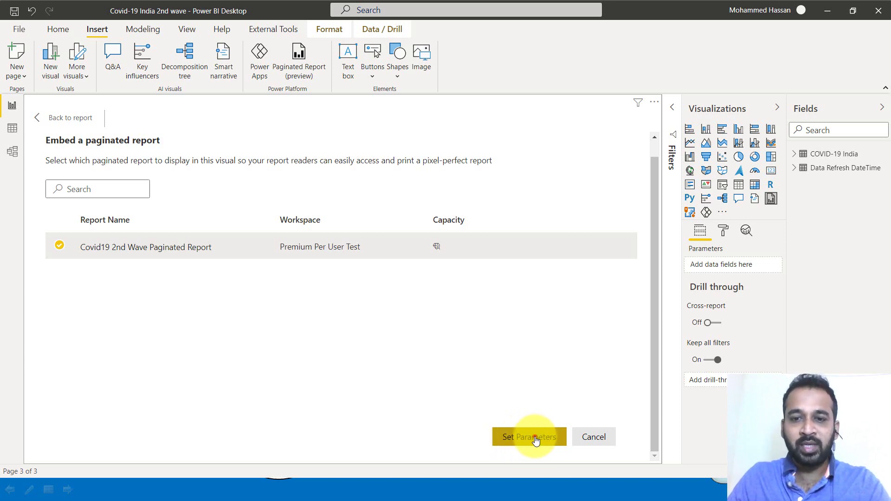
- Map the State parameter to COVID-19 India.Name of State / UT and display the report
left_click(535, 439)
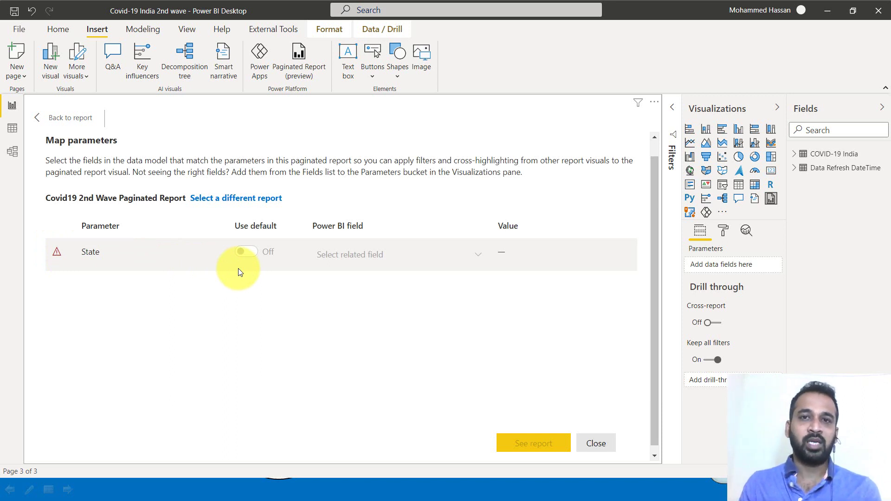
left_click(796, 160)
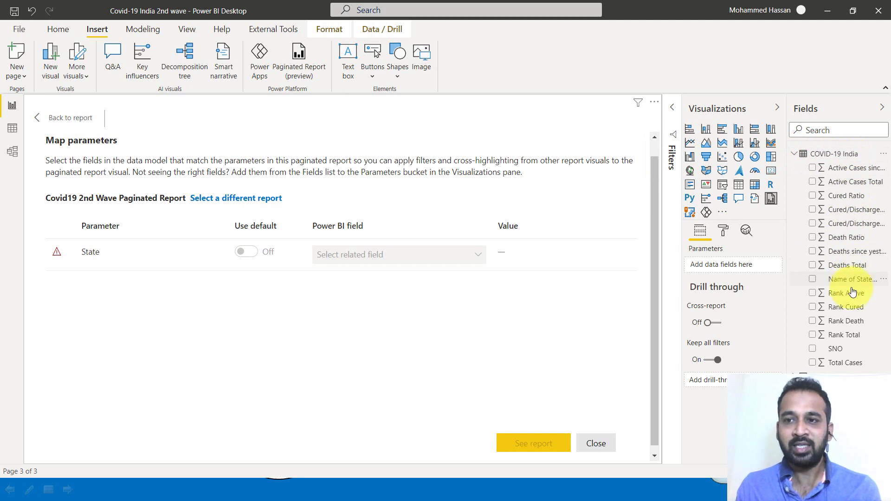
left_click_drag(848, 284, 712, 274)
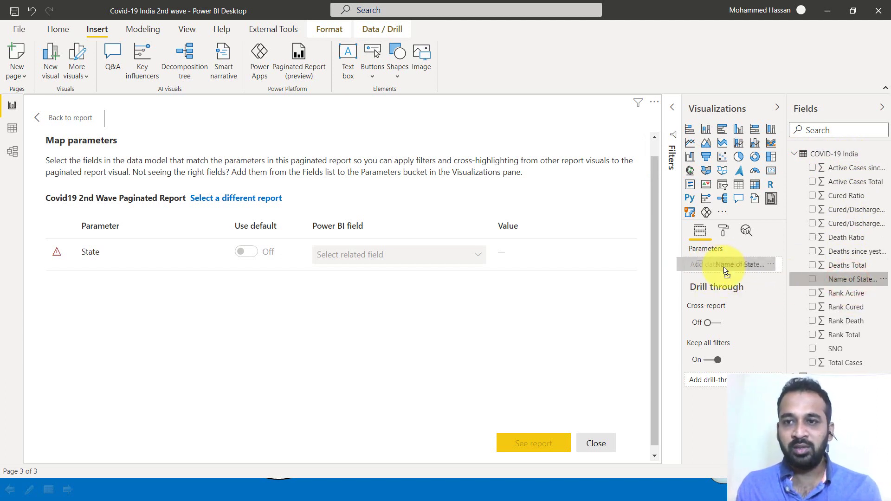
left_click_drag(712, 274, 725, 271)
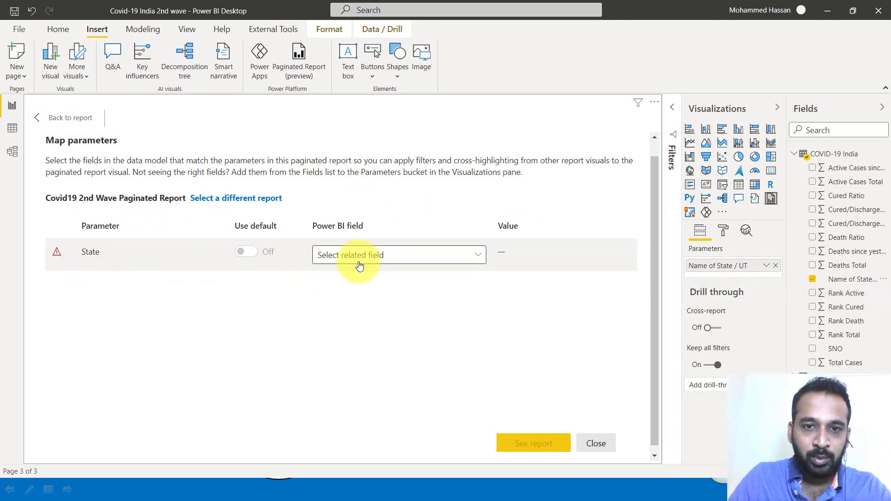
left_click(478, 255)
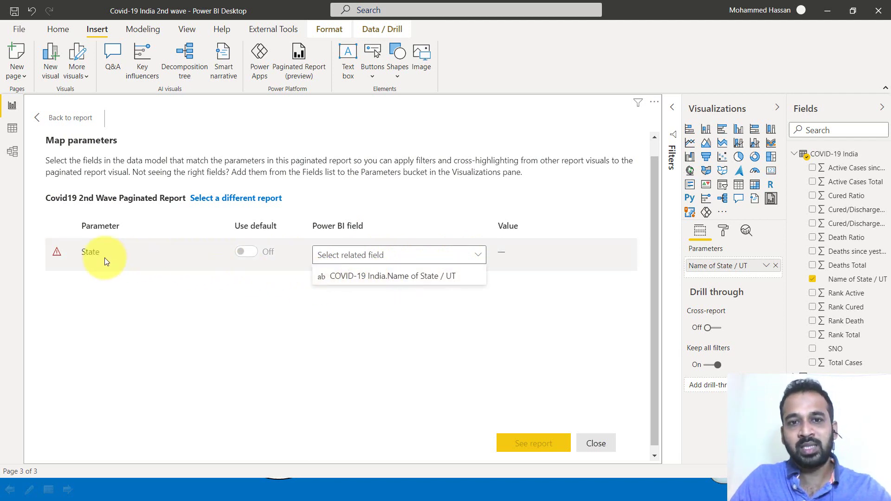
left_click(404, 278)
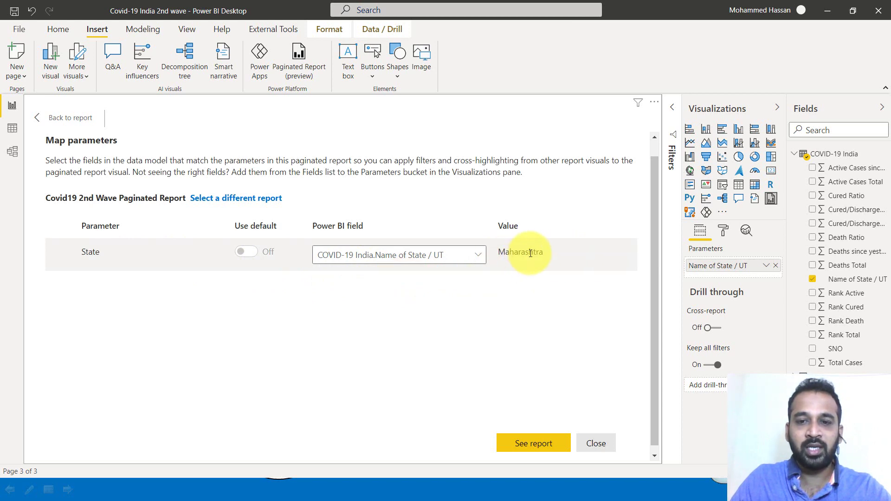
left_click(530, 446)
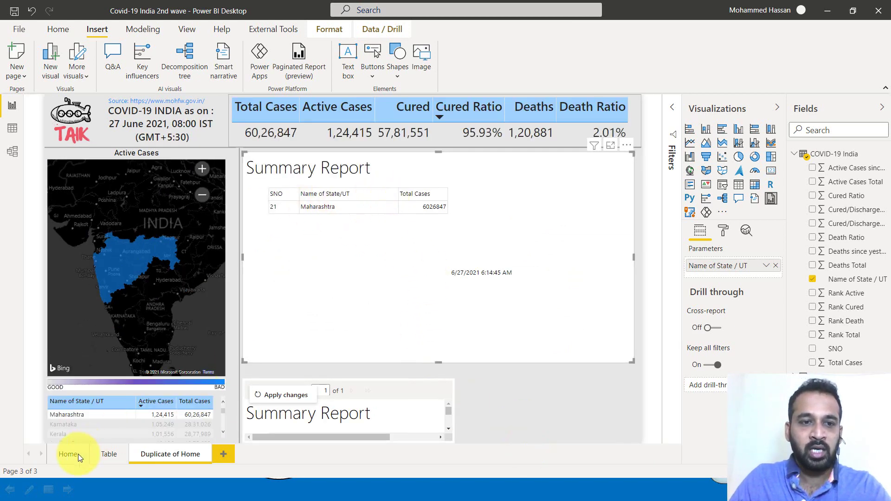
- Clear the Maharashtra selection and apply the change to the Summary Report
left_click(87, 413)
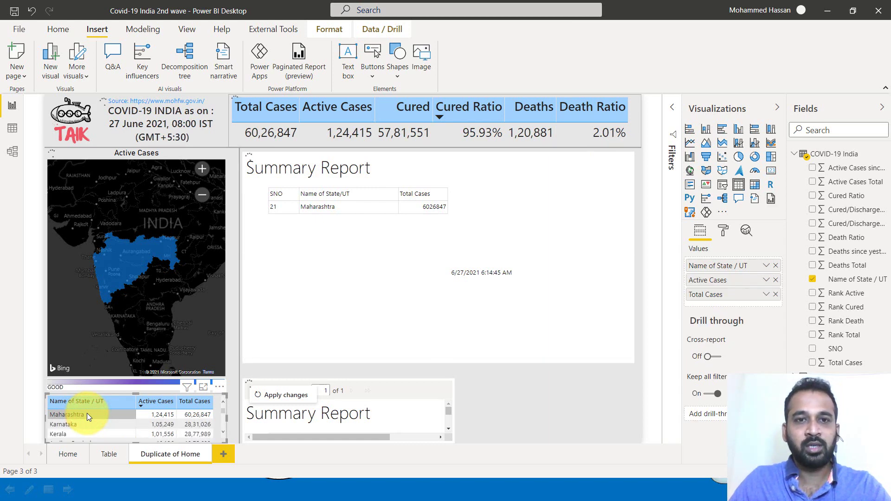
left_click(87, 414)
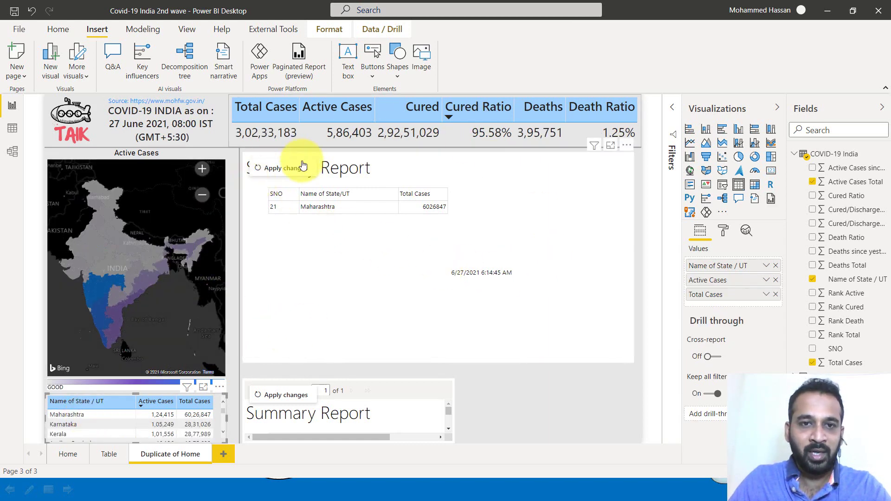
mouse_move(276, 168)
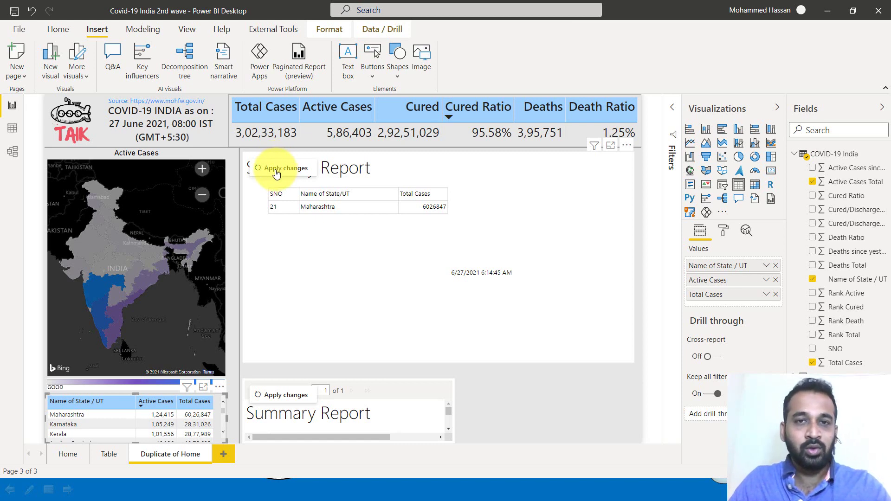
left_click(275, 171)
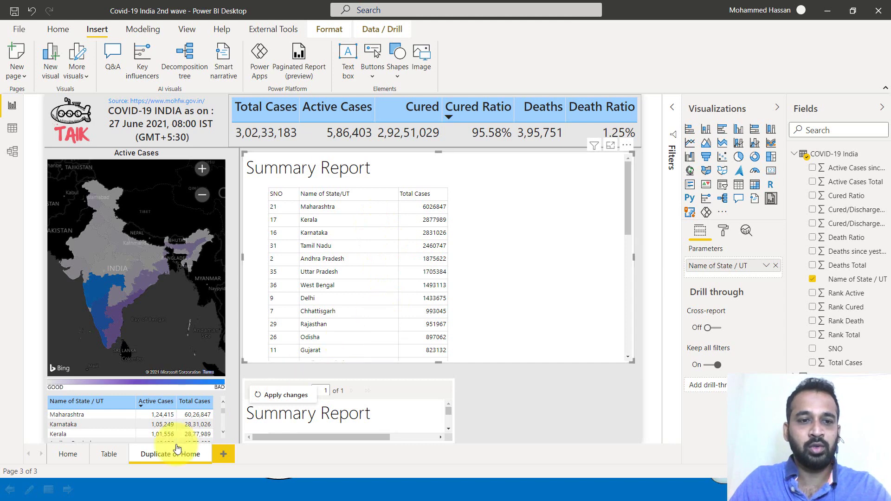
- Cross-filter the Summary Report to Kerala, then clear it back to national totals
left_click(78, 435)
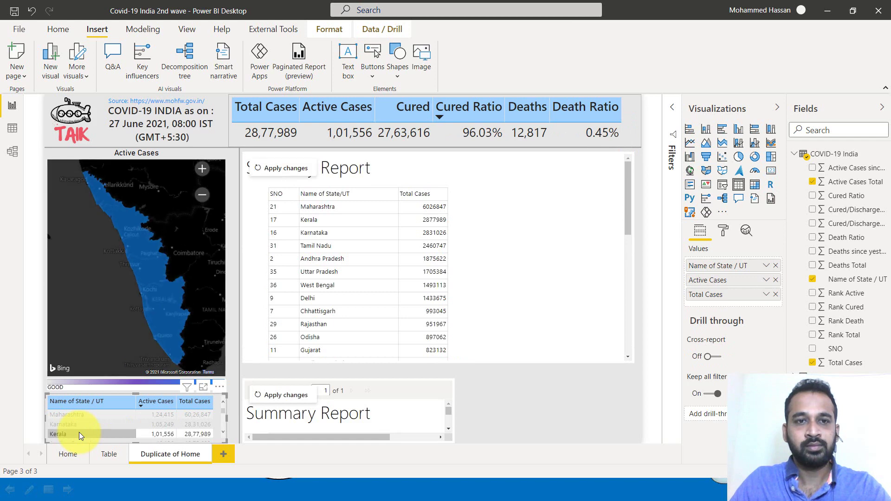
left_click(275, 167)
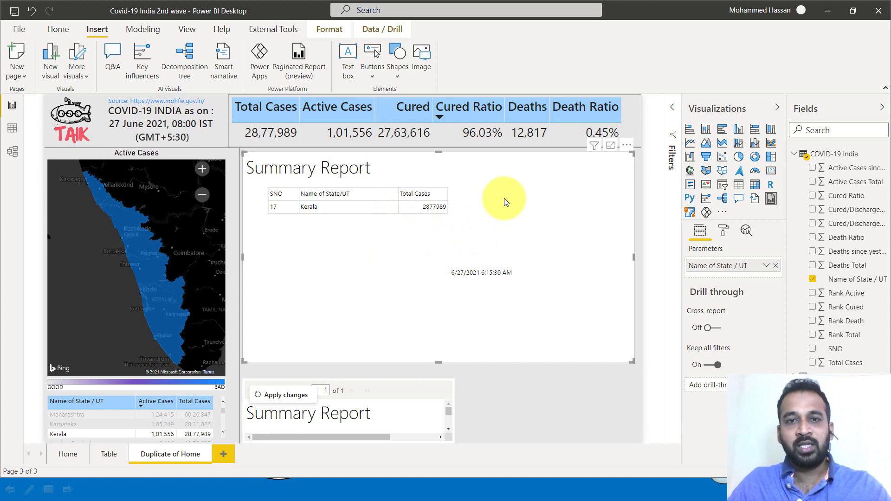
left_click(86, 434)
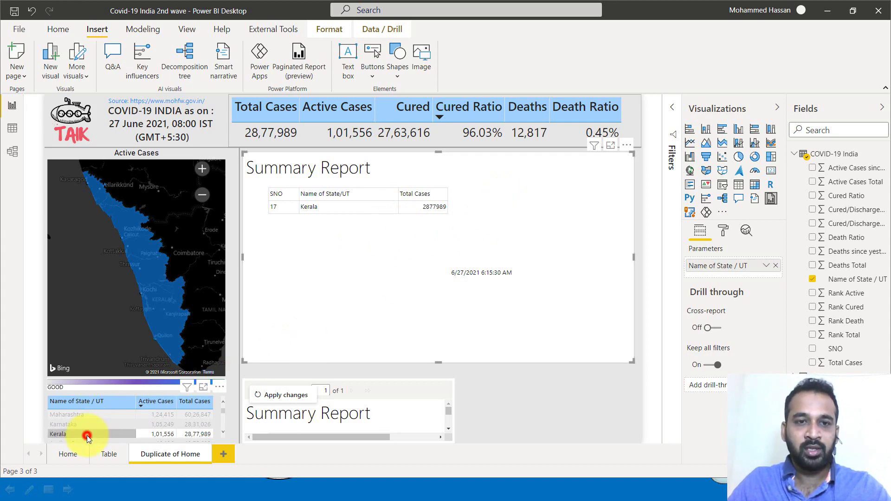
left_click(283, 169)
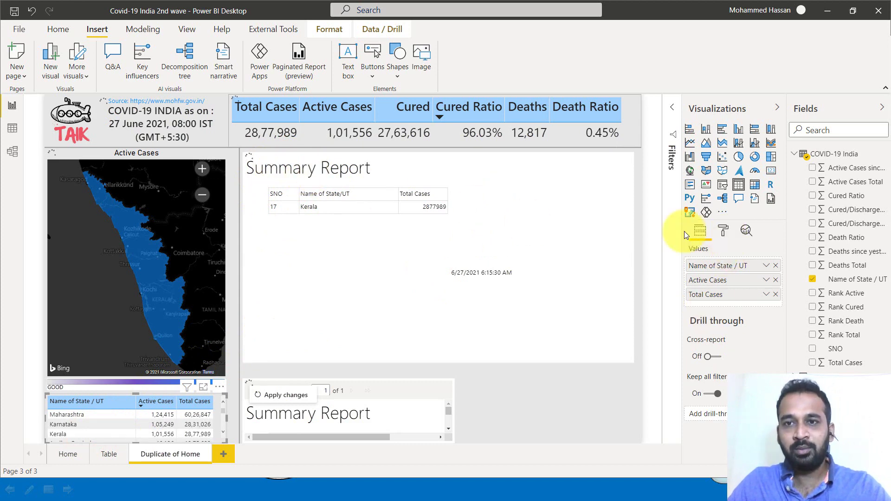
left_click(626, 166)
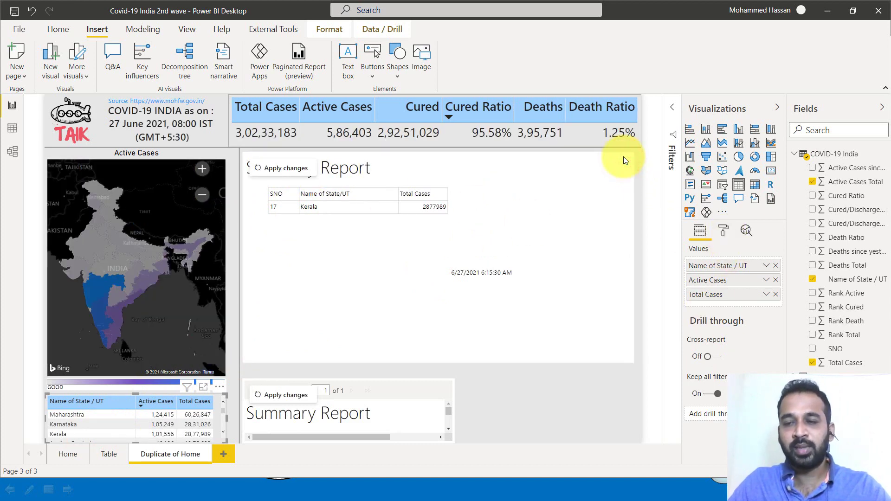
left_click(724, 234)
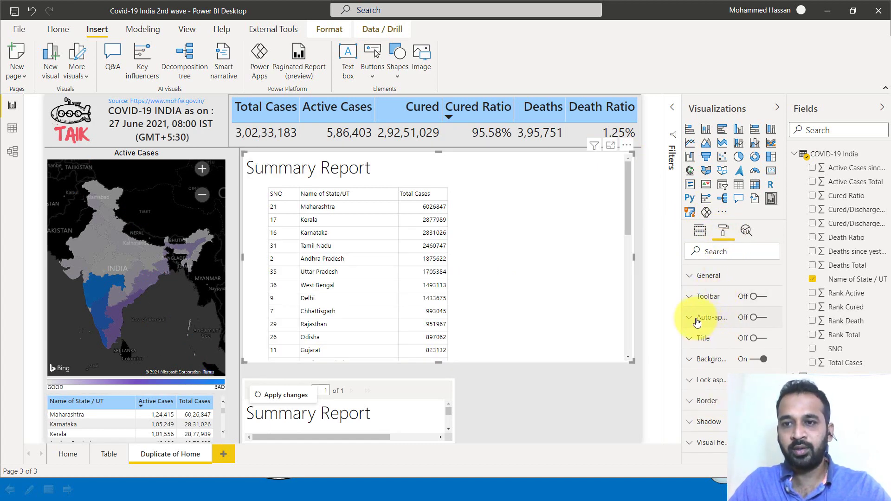
- Turn on Auto-apply filters and test it with Karnataka, then return to all states
left_click(694, 320)
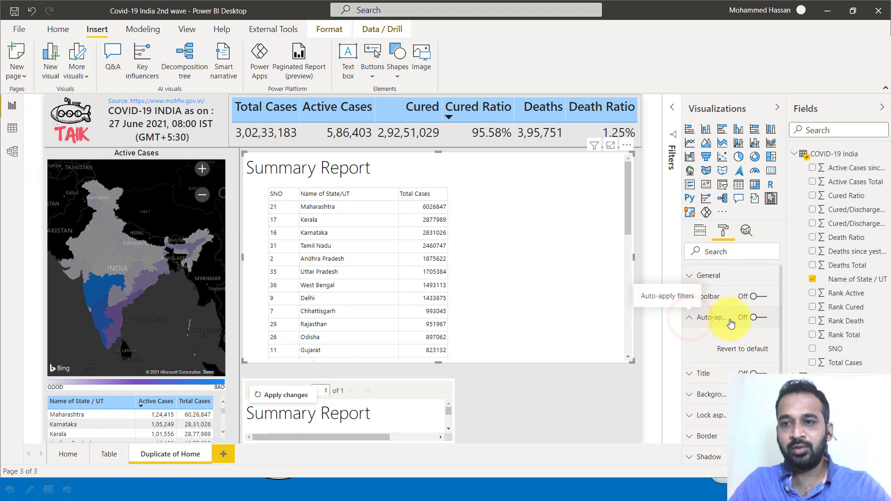
left_click(760, 318)
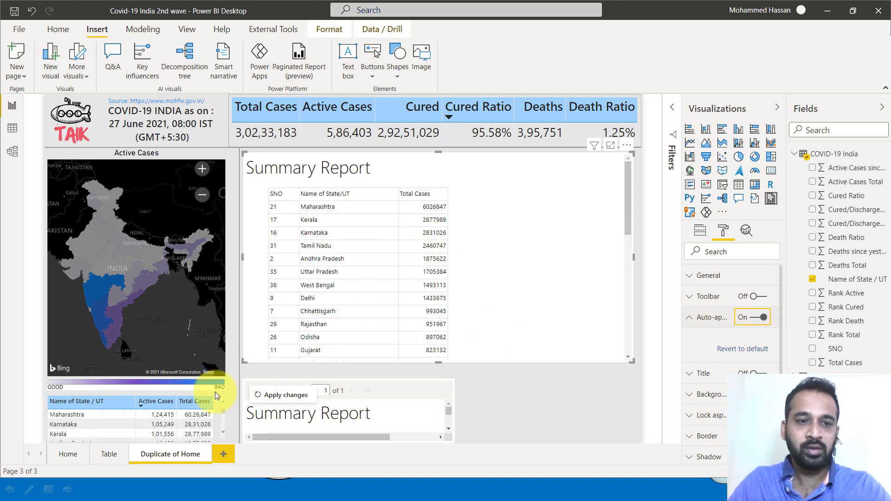
left_click(82, 423)
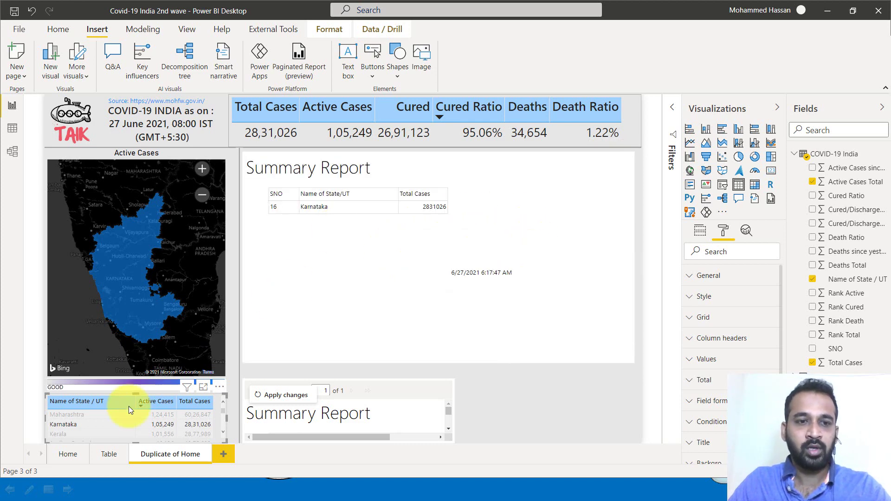
left_click(60, 425)
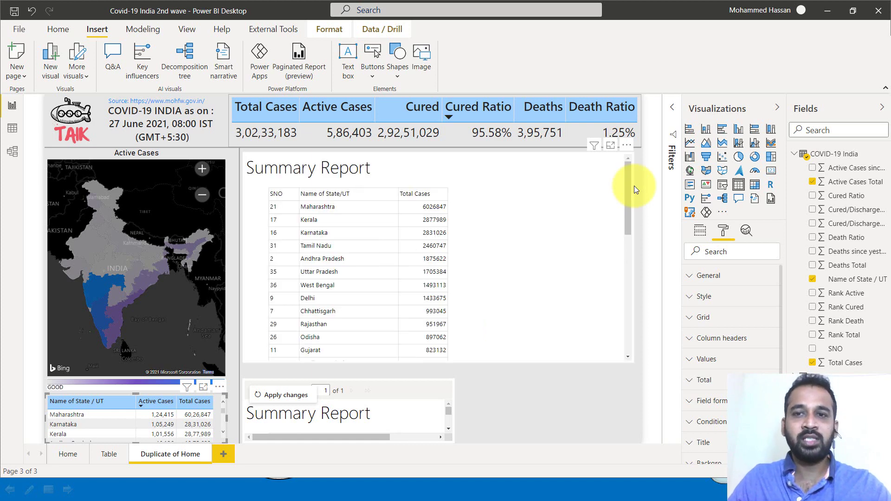
left_click(622, 185)
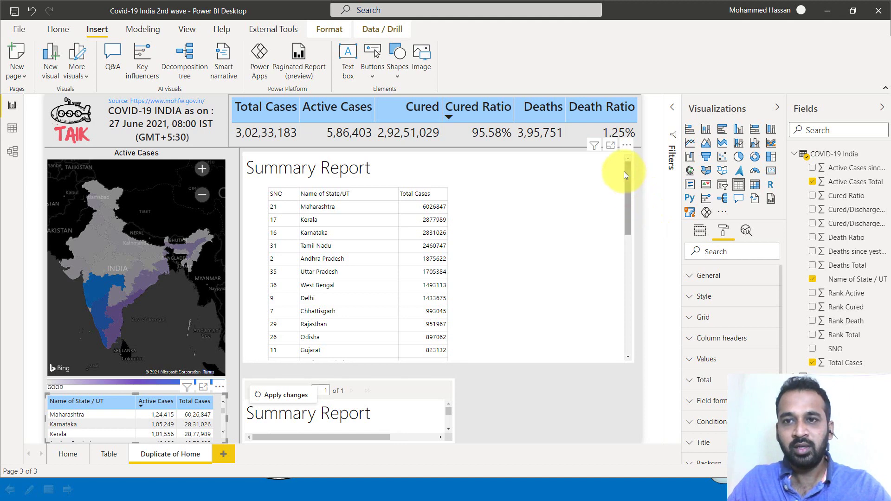
left_click(624, 171)
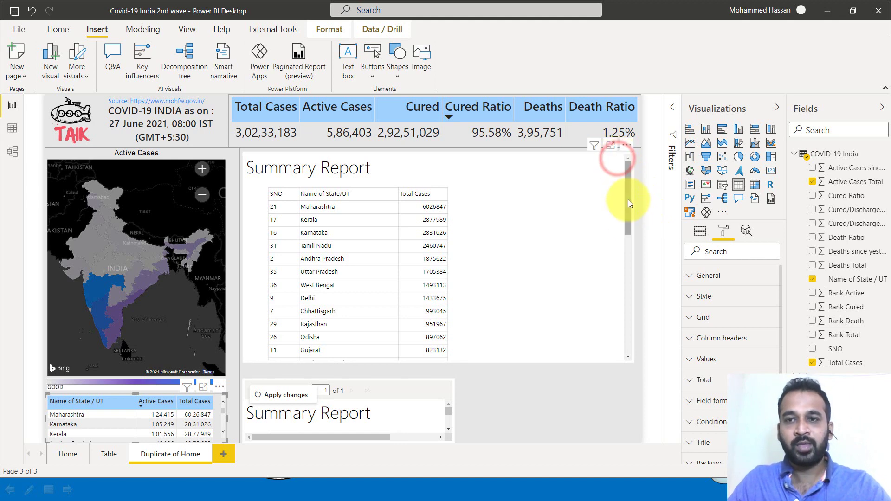
left_click(611, 356)
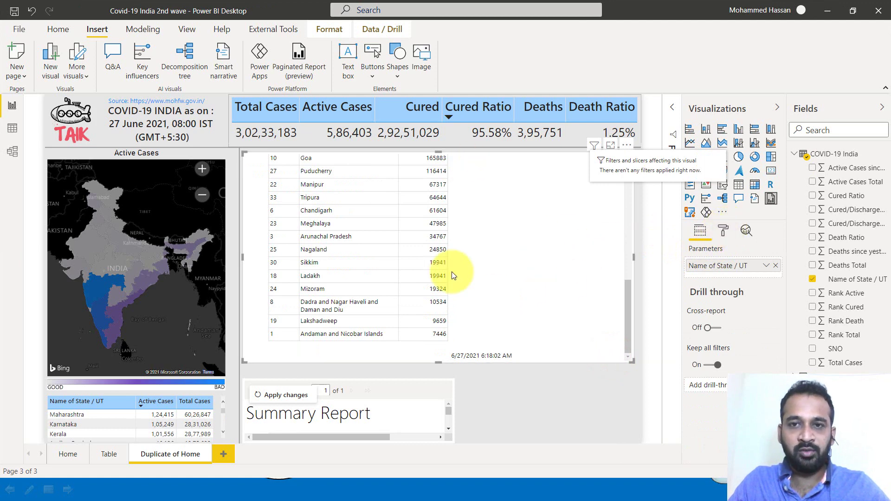
left_click(722, 231)
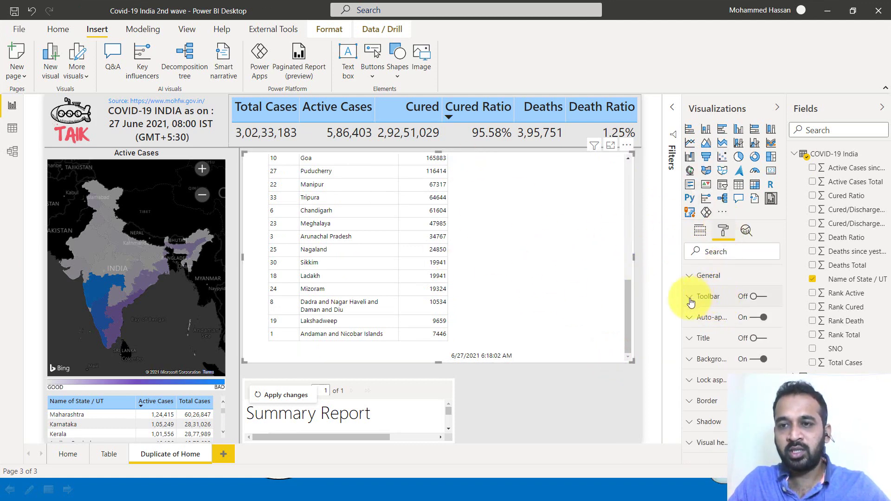
- Turn on the visual's toolbar, review its export formats, and show the State parameter bar
left_click(692, 297)
left_click(764, 298)
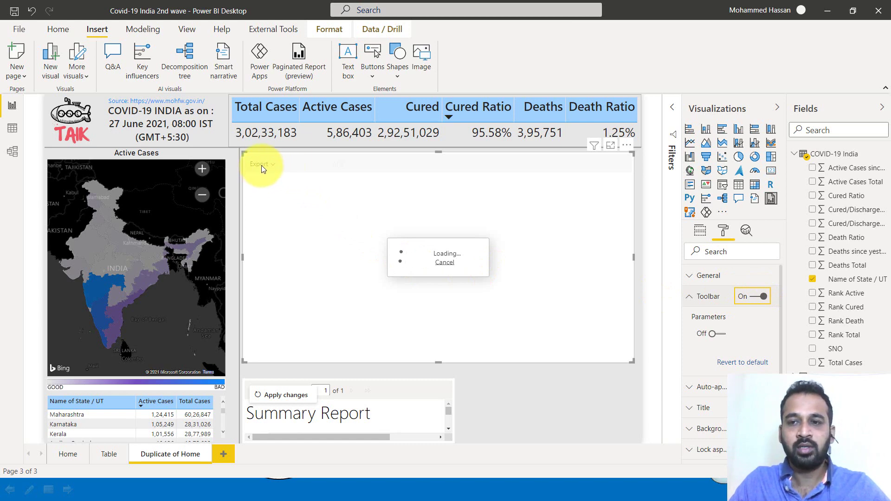
left_click(273, 165)
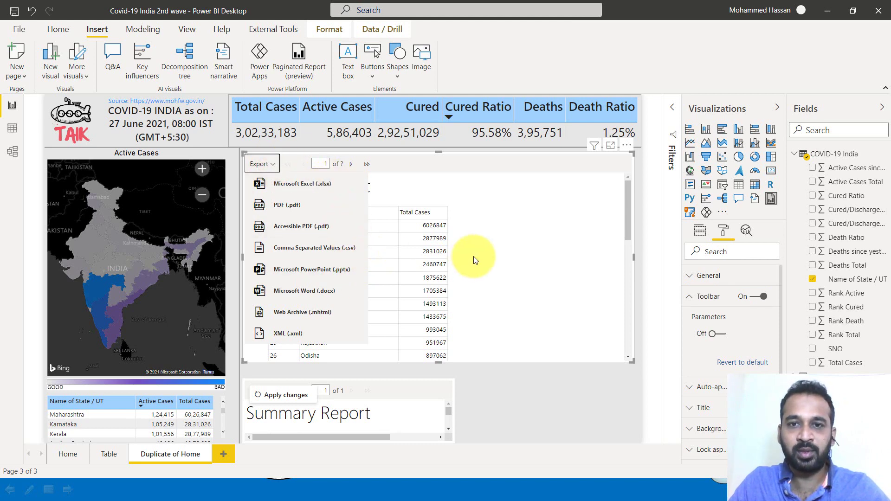
left_click(714, 334)
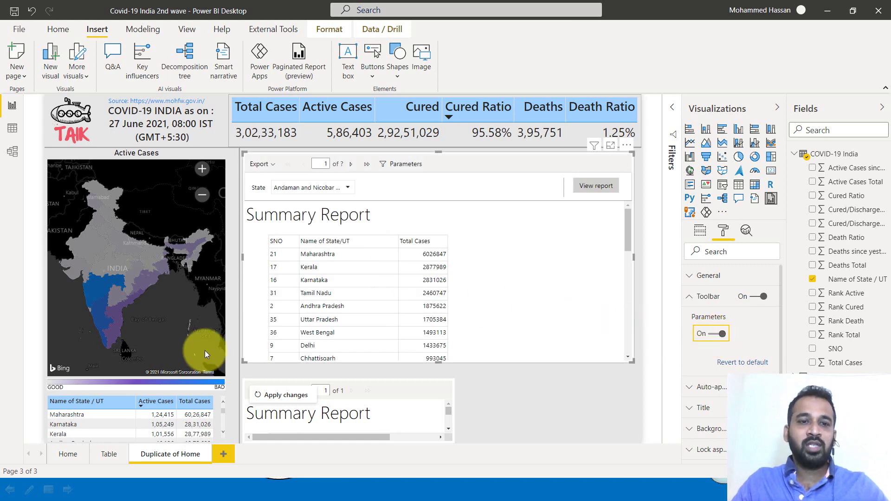
left_click(348, 188)
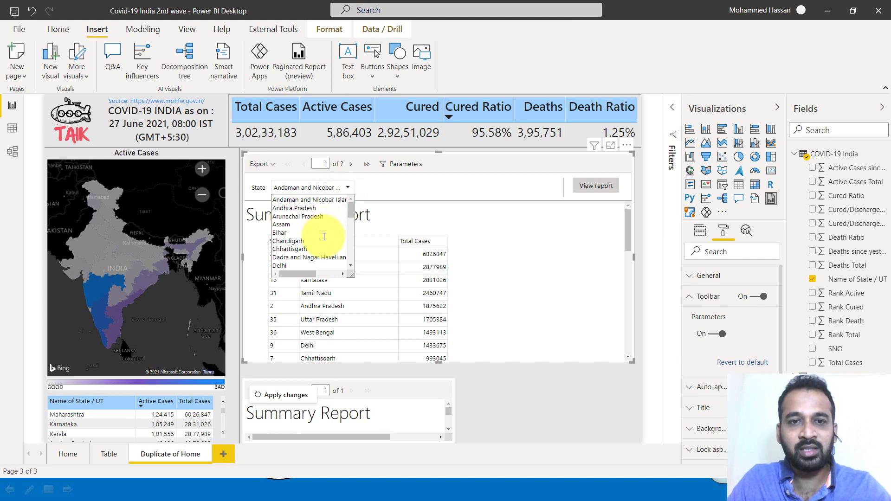
scroll(323, 237, "down", 5)
scroll(325, 237, "up", 3)
scroll(327, 236, "up", 3)
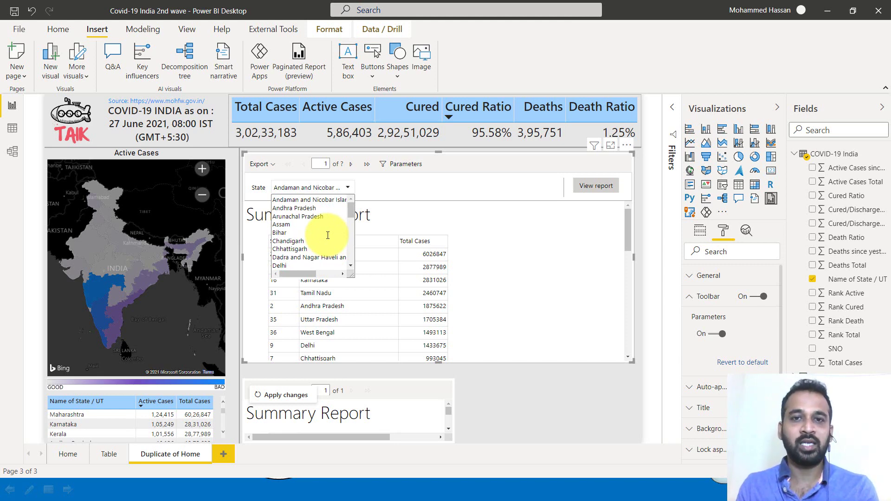
left_click(475, 194)
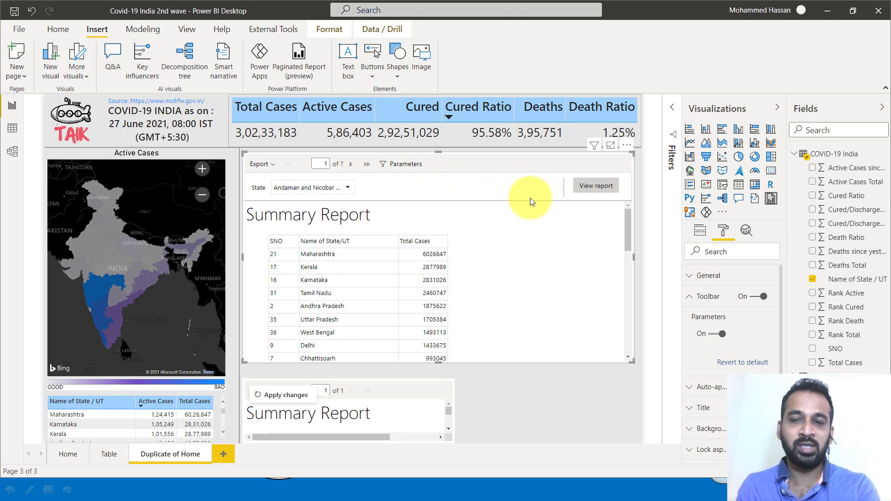
left_click(602, 188)
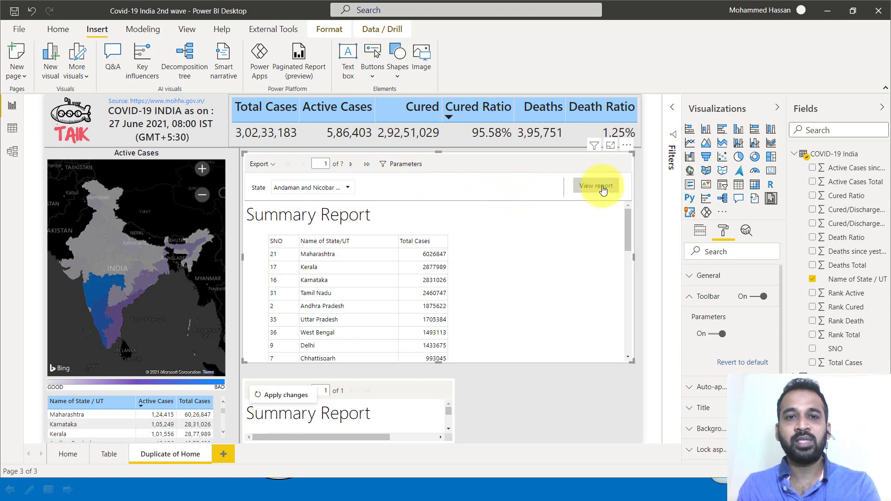